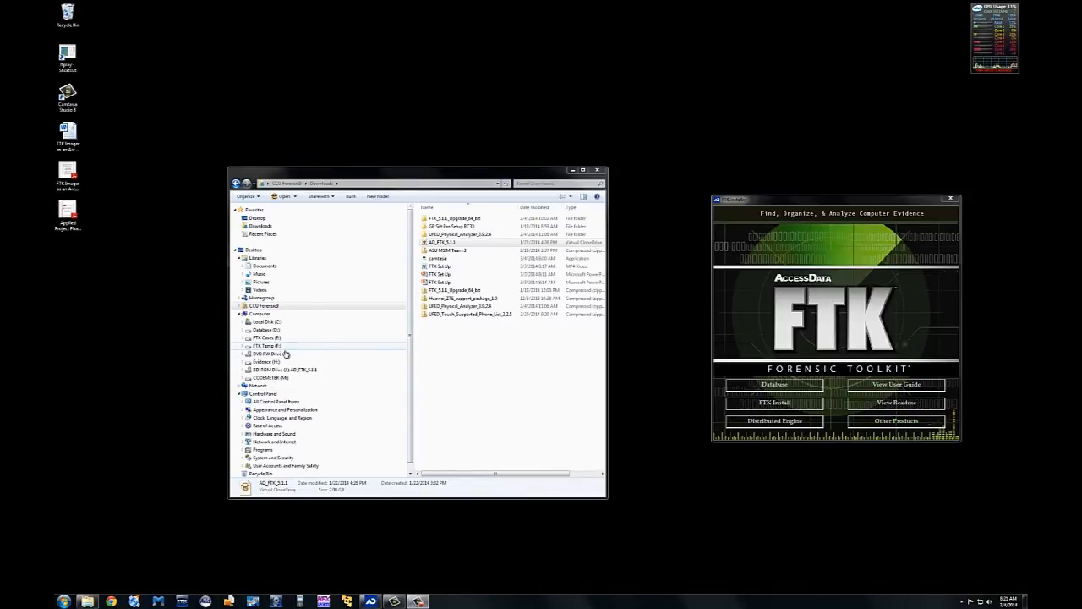
Step: Browse the Database (D:), FTK Cases (E:) and FTK Temp (F:) drives, ending on Evidence (H:)'s 21 folders
click(265, 330)
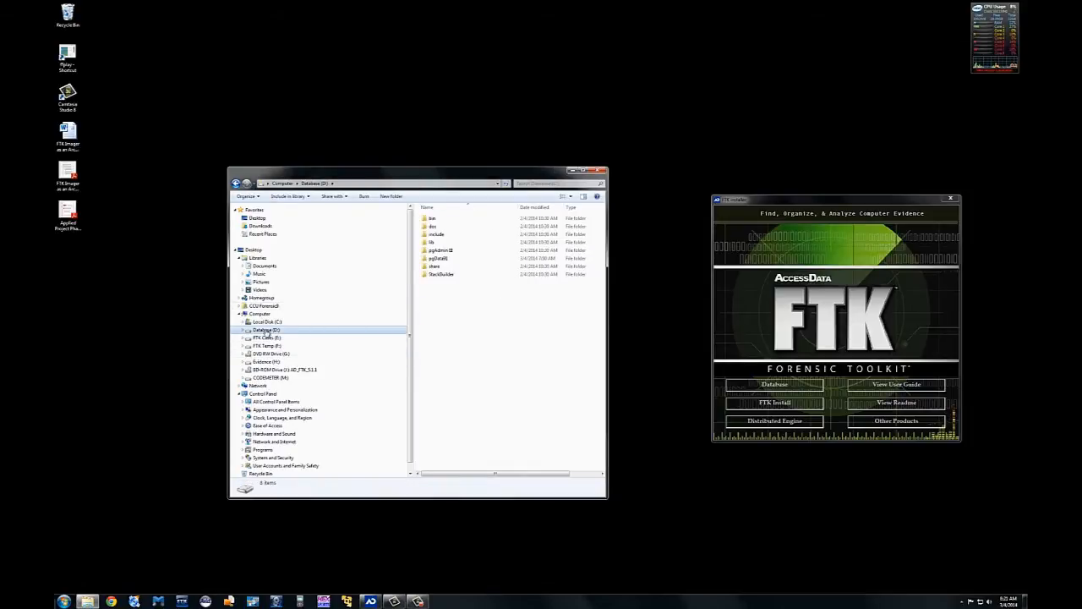
click(267, 337)
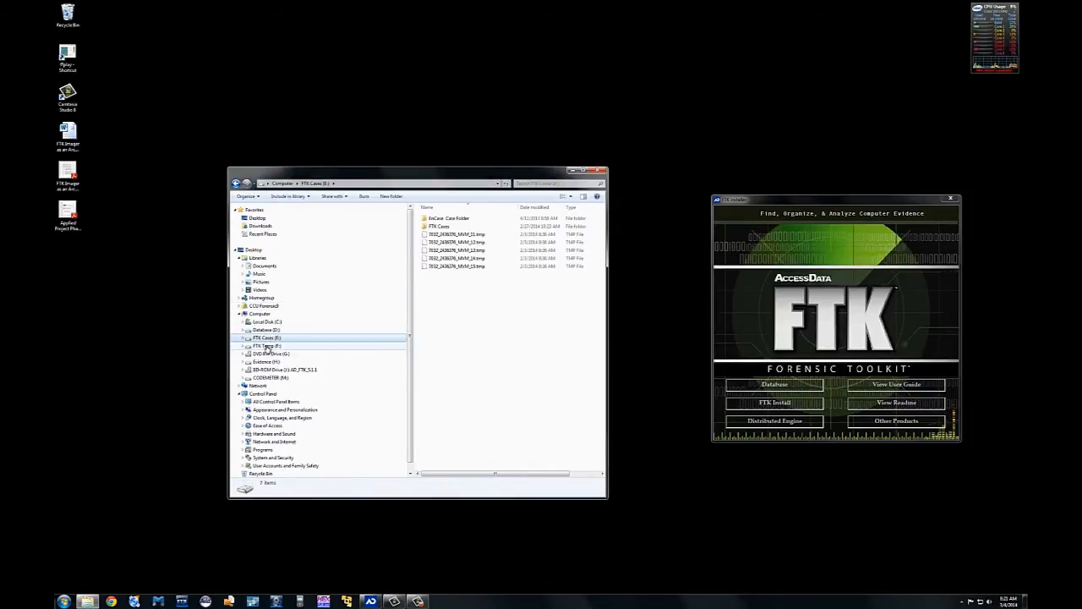
click(268, 346)
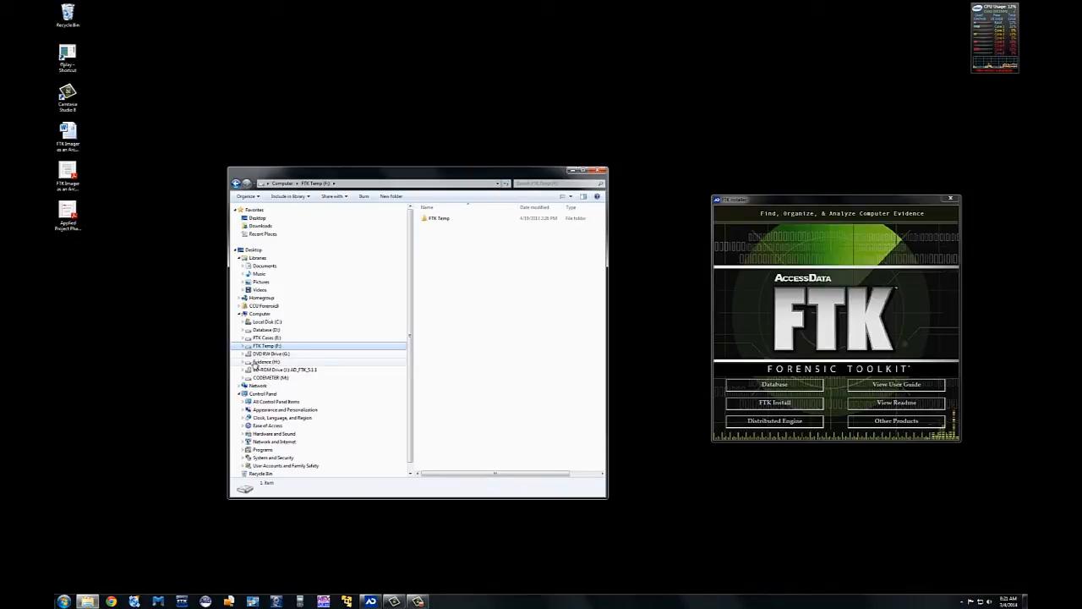
click(268, 362)
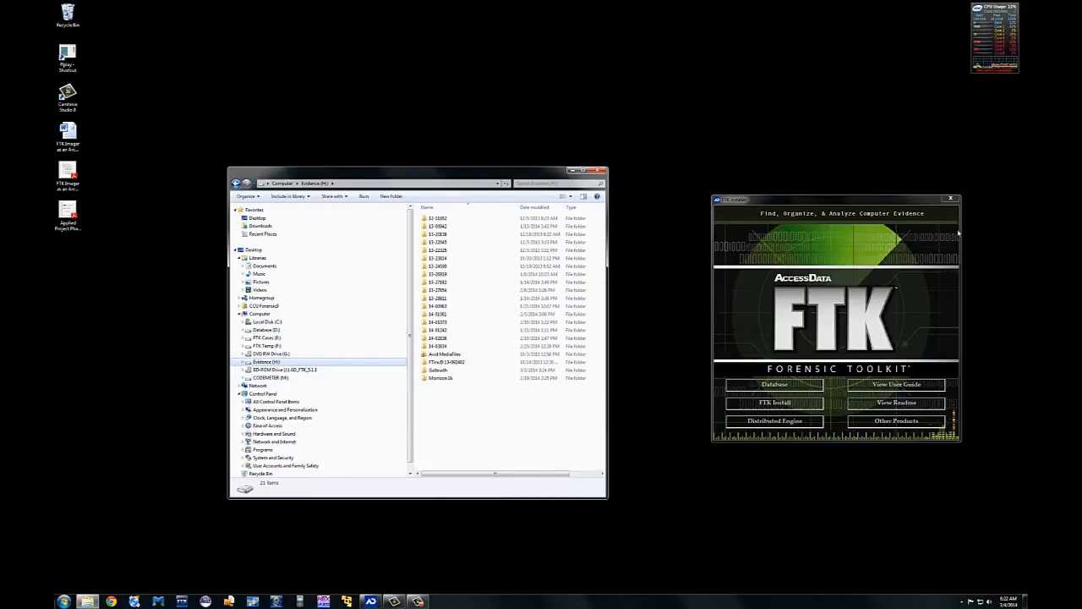
mouse_move(993, 11)
Step: Shrink Explorer into the top-left corner, centre the FTK installer, and show its 32/64-bit Database install options
drag(524, 172, 410, 127)
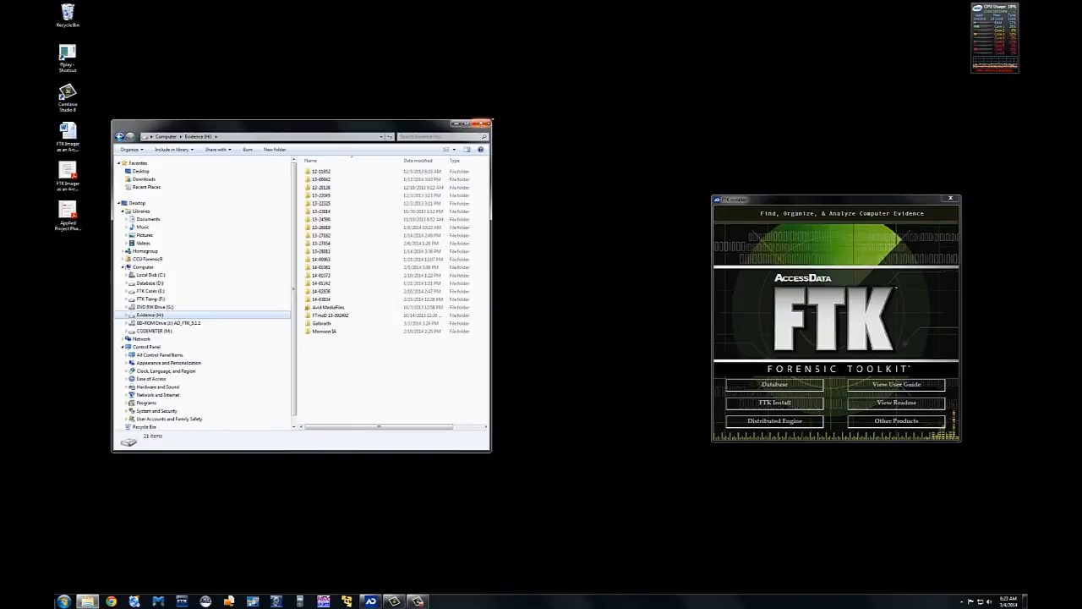
drag(491, 120, 102, 425)
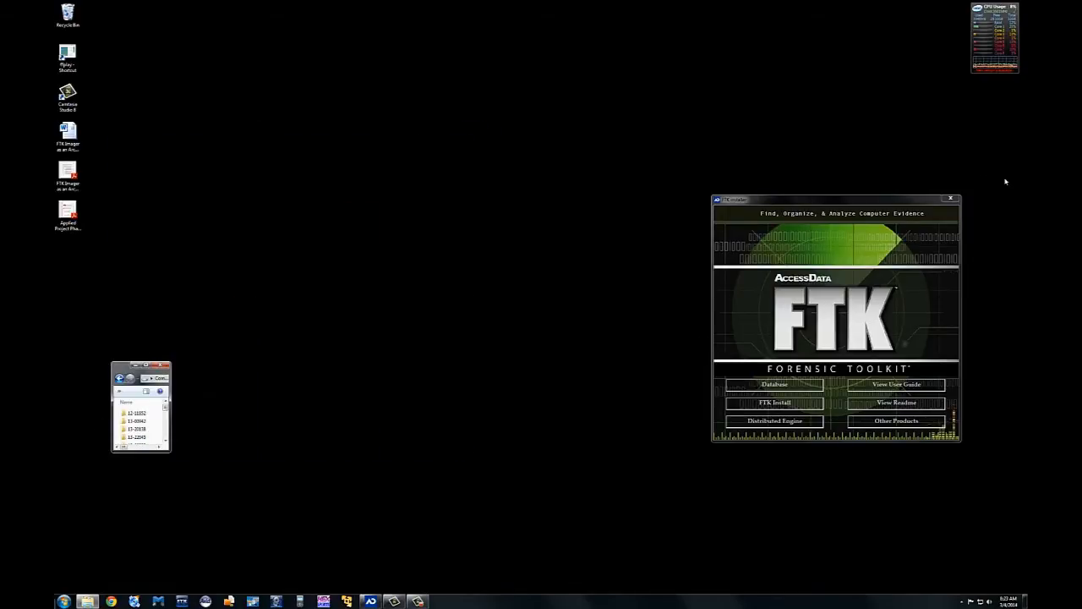
drag(858, 202, 568, 161)
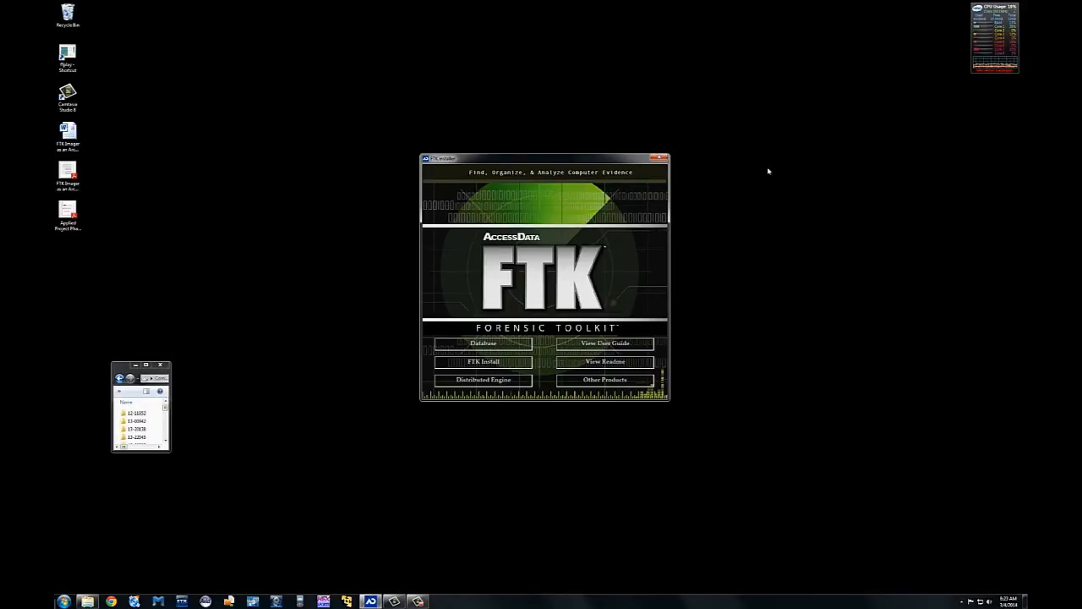
click(496, 347)
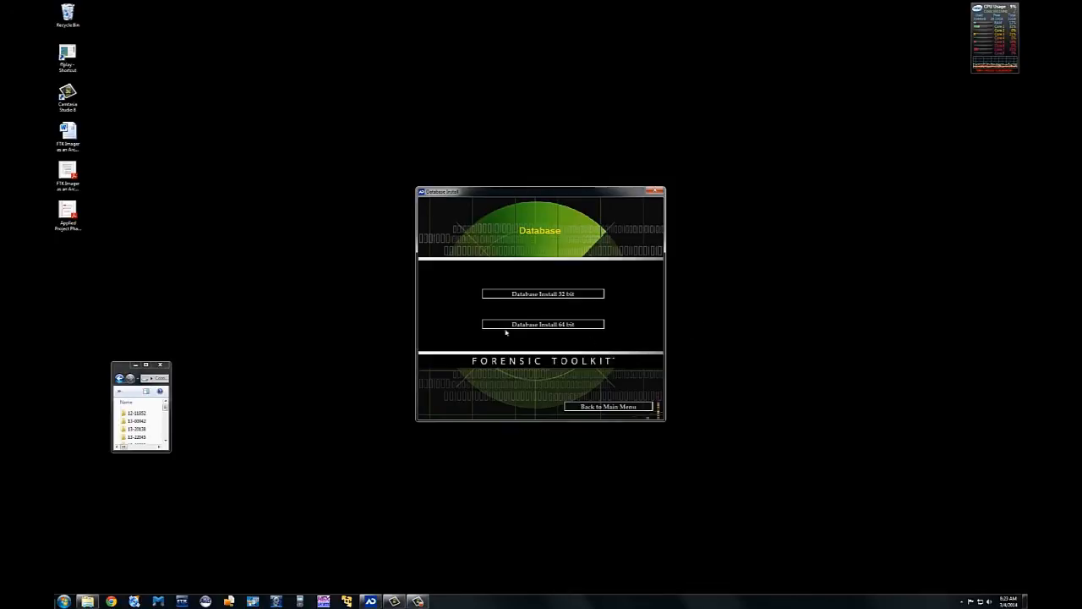
click(564, 324)
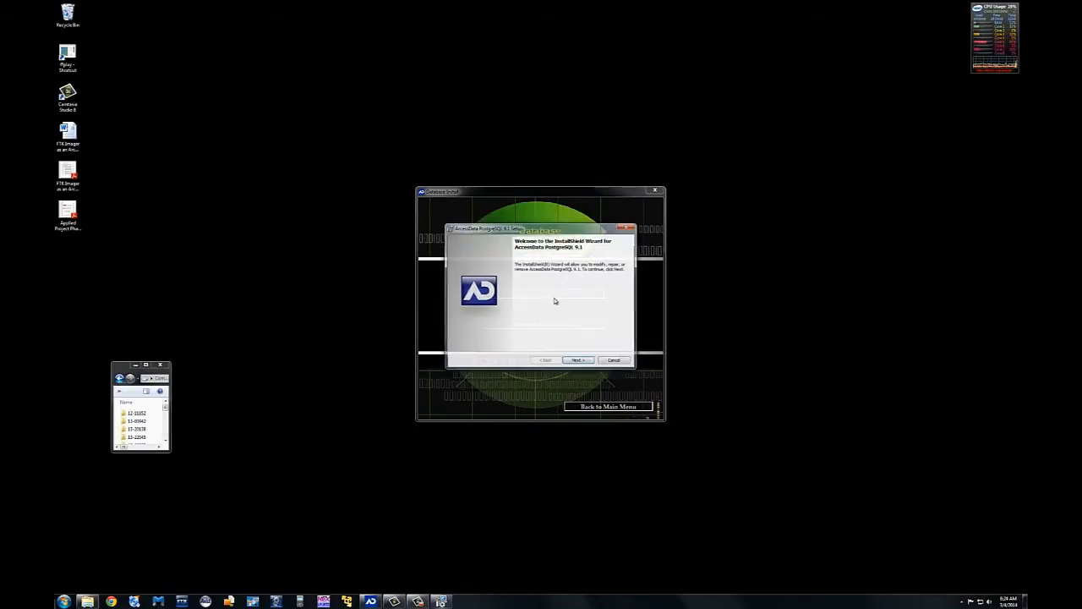
click(579, 361)
click(615, 361)
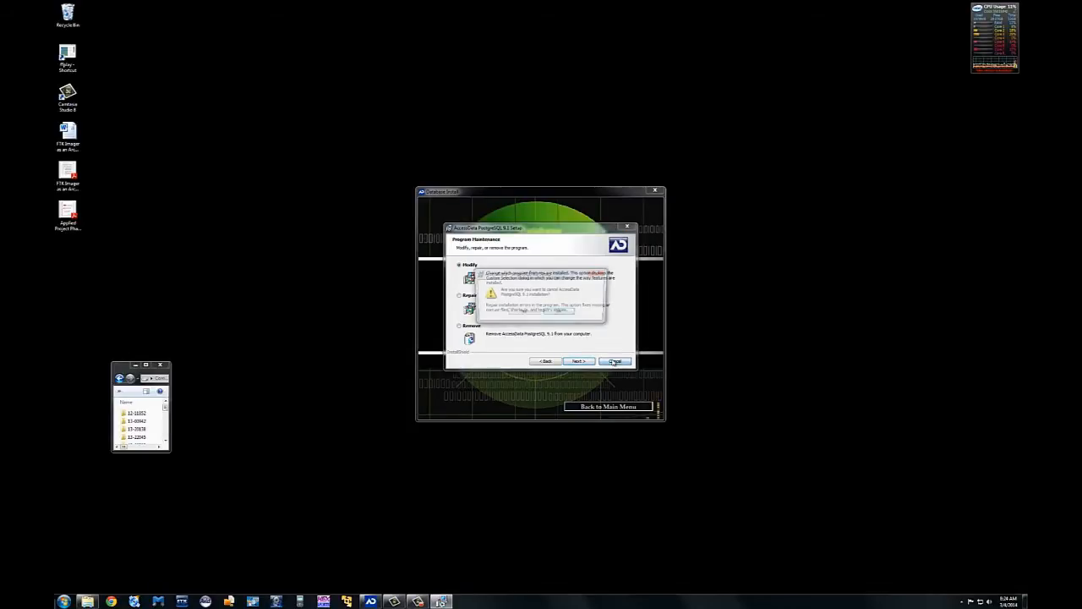
click(533, 312)
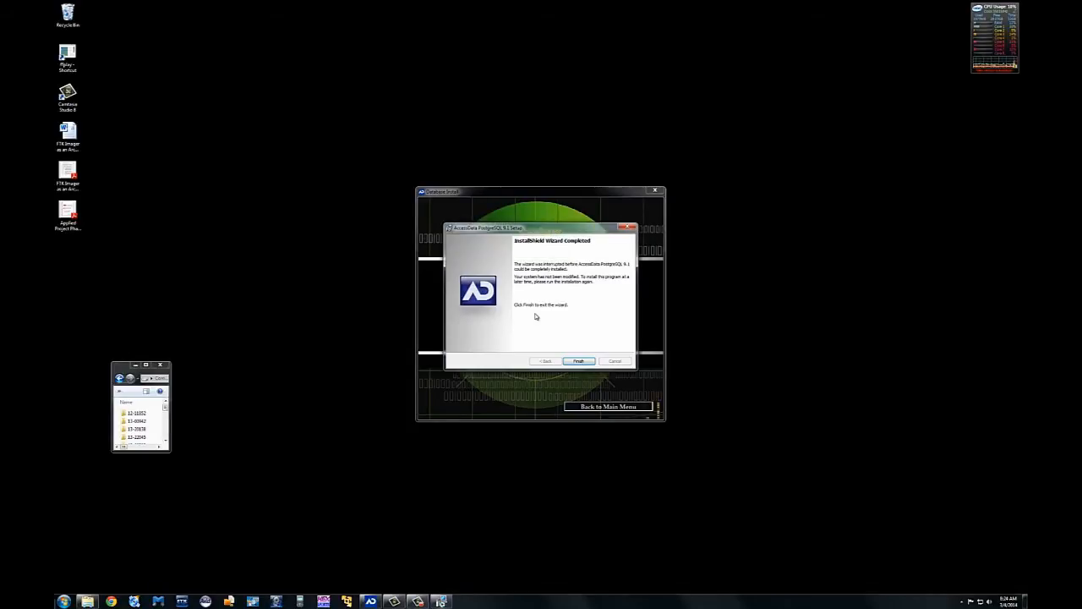
click(578, 361)
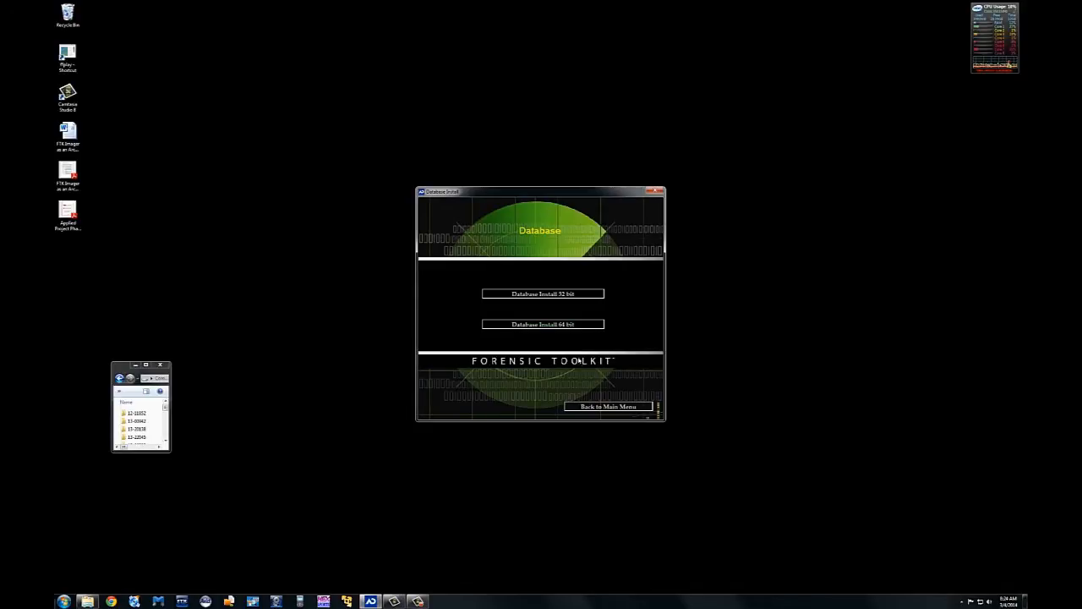
Step: Enlarge the small Explorer window, show the FTK Temp (F:) folder, and move the Database window right
click(117, 367)
click(127, 361)
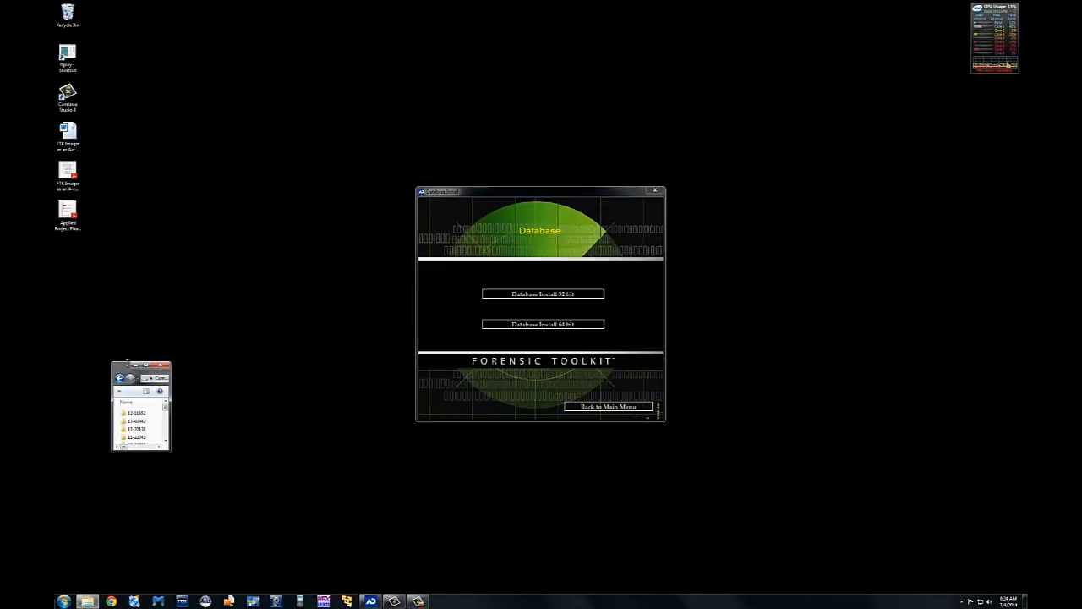
drag(125, 366, 146, 246)
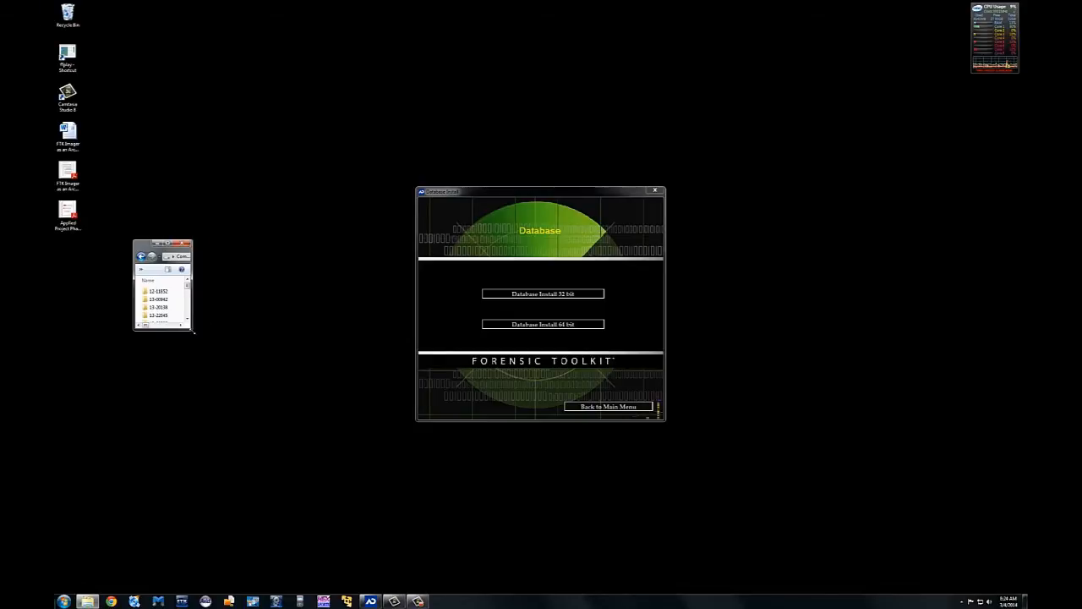
drag(192, 332, 423, 548)
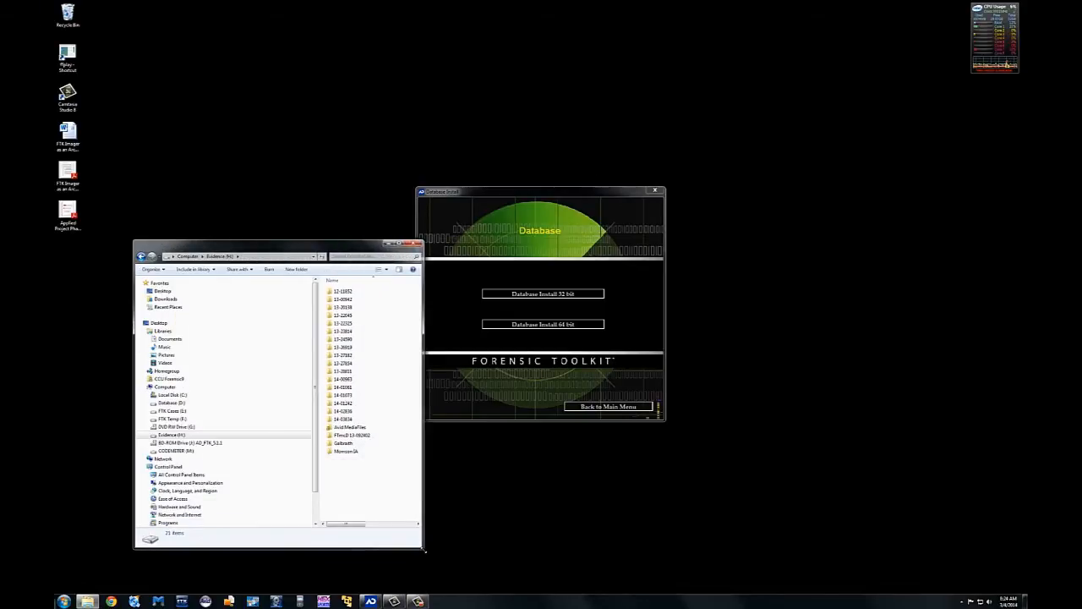
click(175, 419)
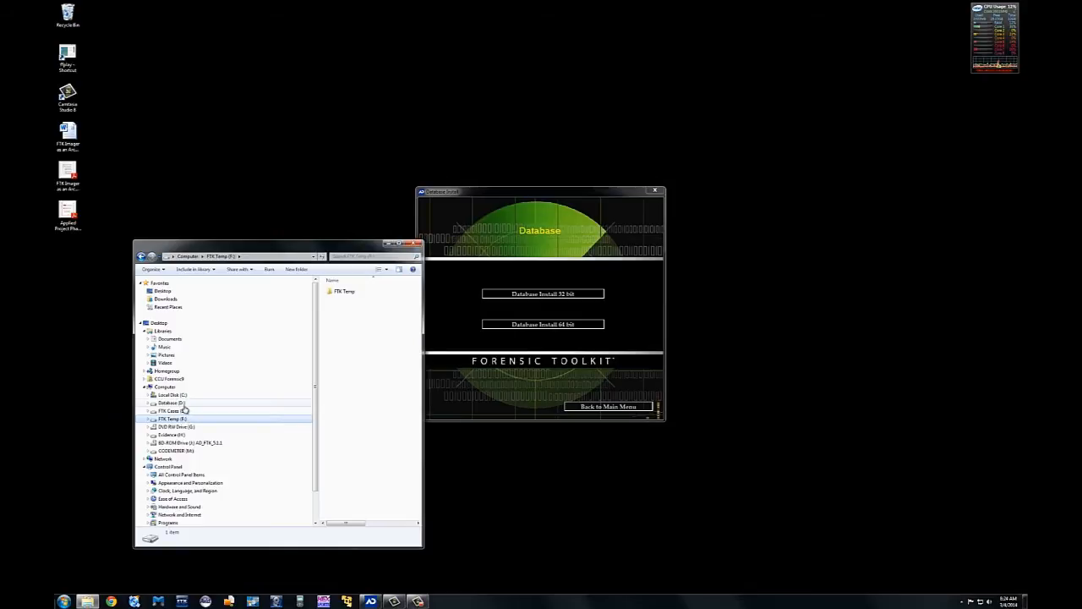
drag(500, 203, 578, 206)
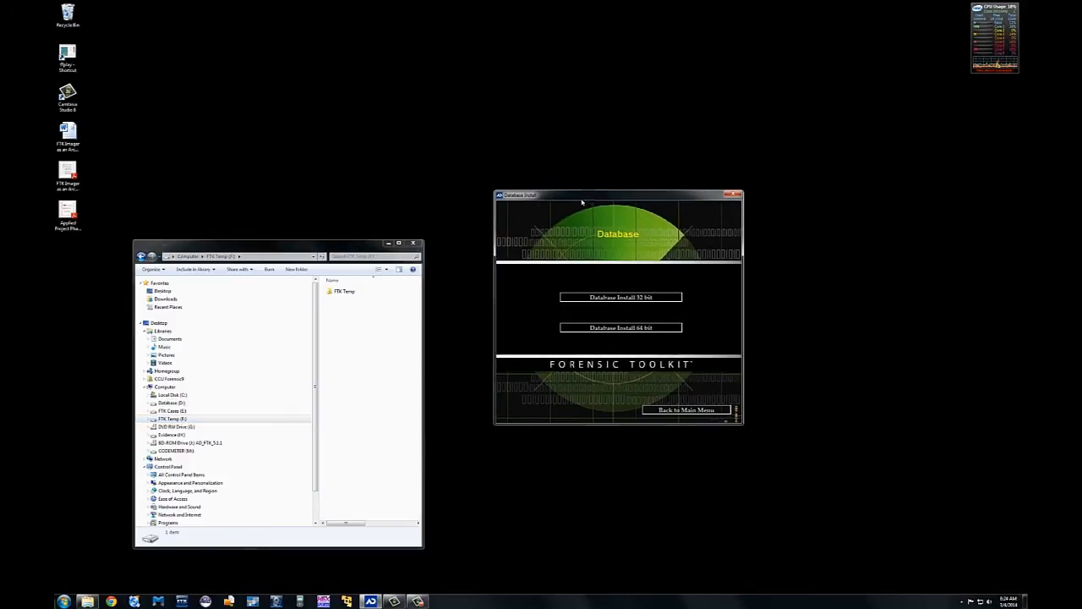
Step: Check the FTK 32/64-bit install screen, revisiting the D: and F: drives, then return to the main menu
click(686, 410)
drag(578, 200, 675, 217)
click(174, 403)
click(179, 419)
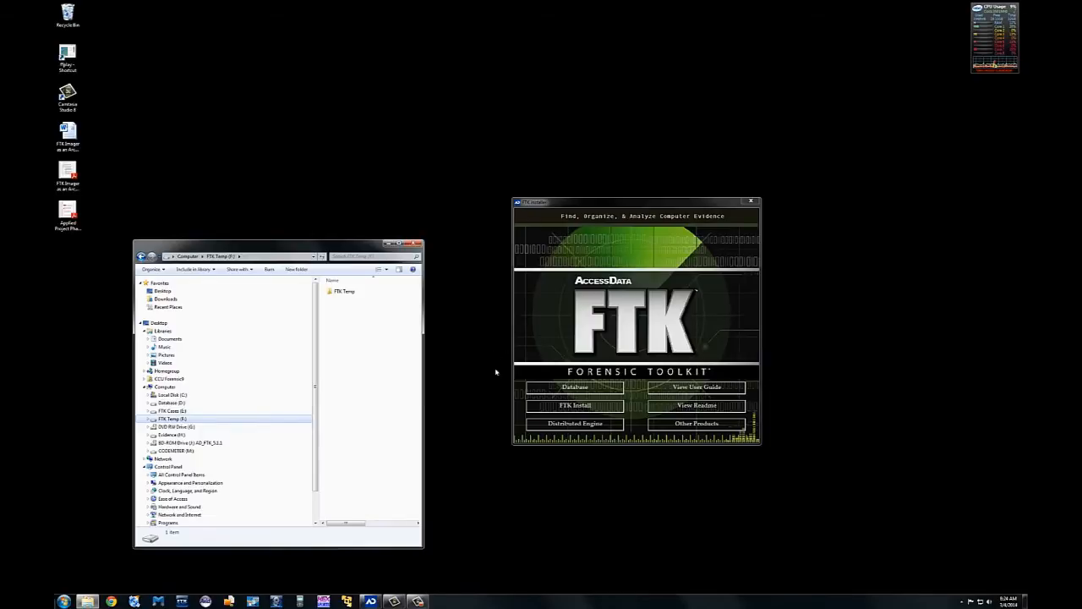
click(592, 406)
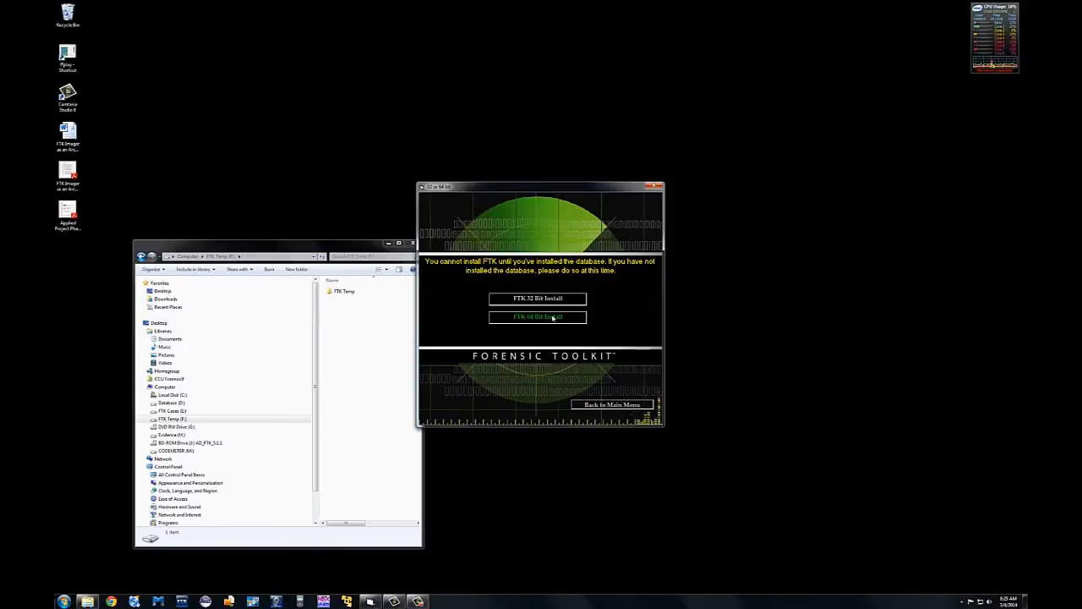
click(611, 406)
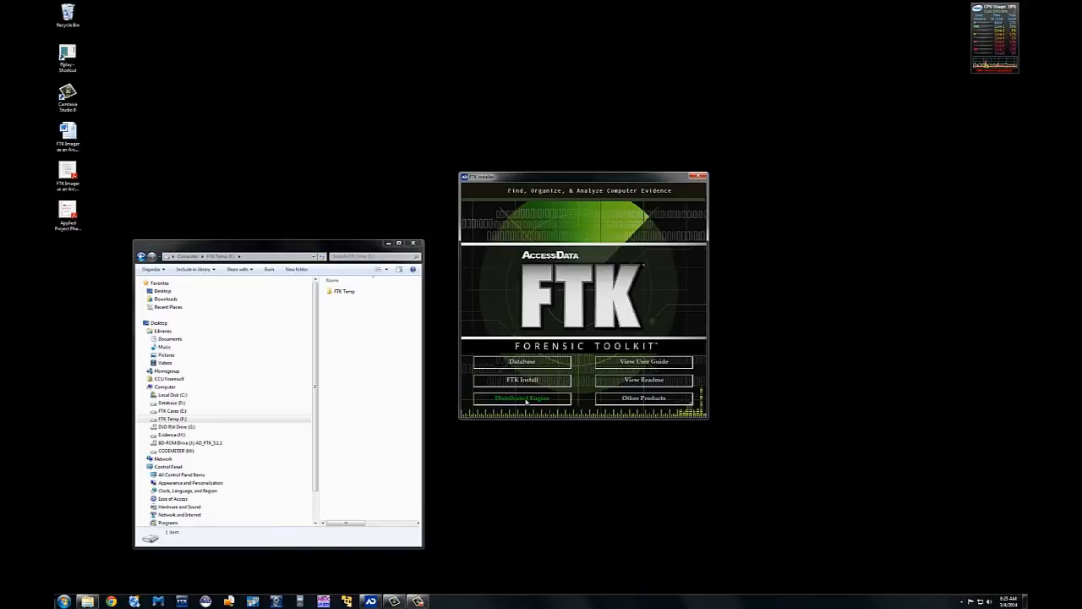
click(526, 401)
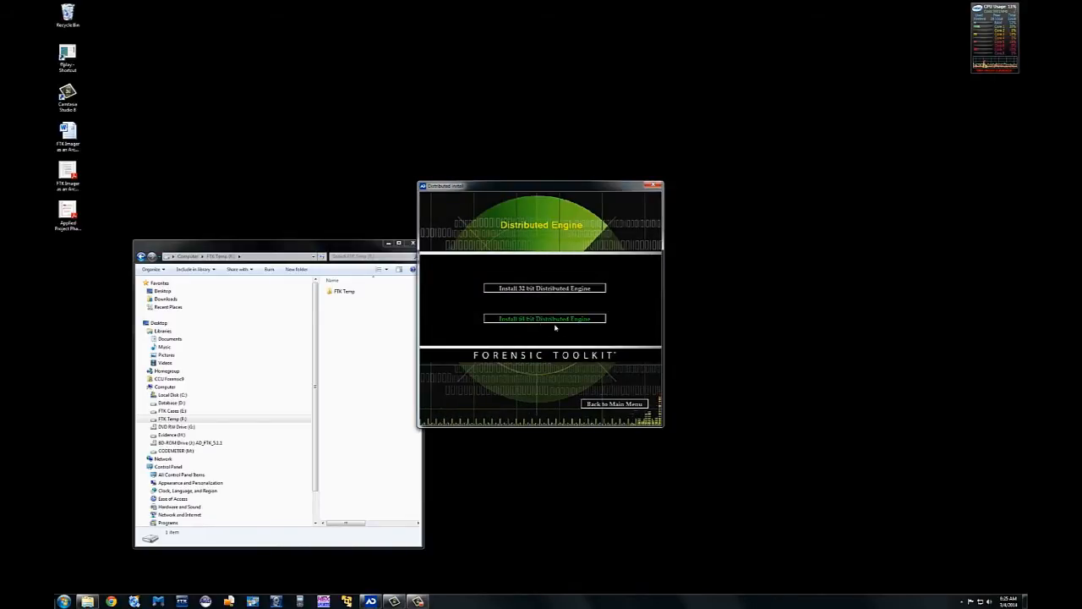
click(618, 404)
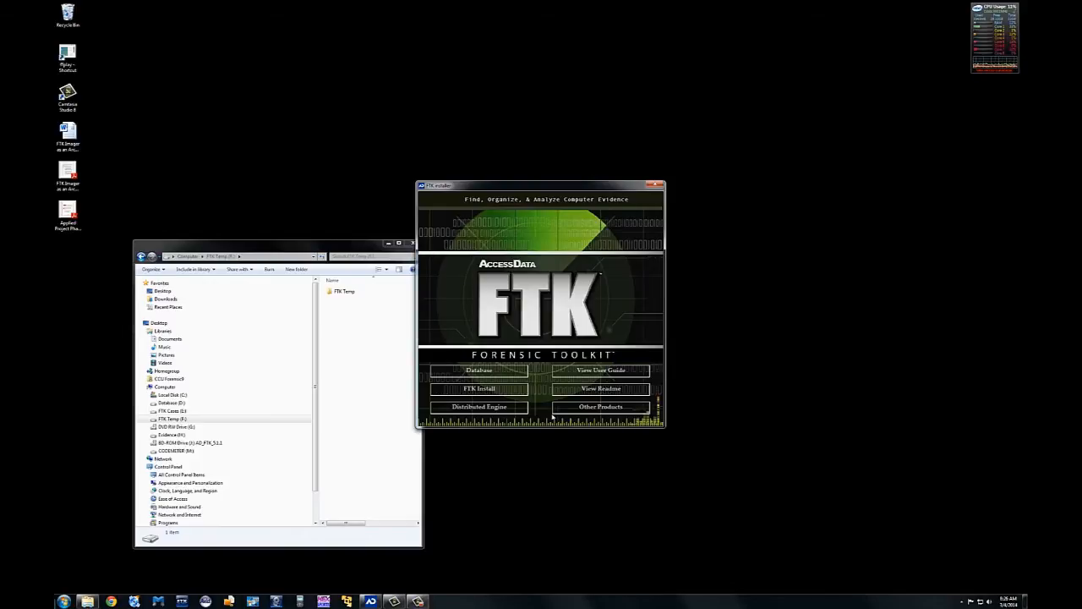
Step: Open the Other Products page listing License Manager, Registry Viewer, PRTK, Imager and CodeMeter
click(614, 409)
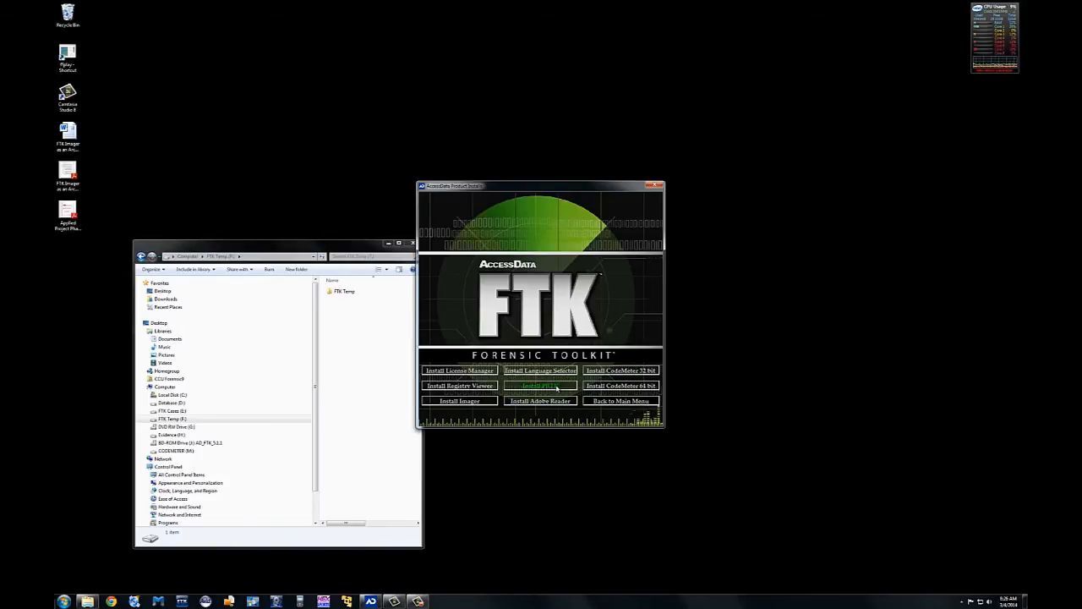
Step: Launch PRTK 6 from the AccessData Start menu group and allow it through Windows Firewall
click(63, 601)
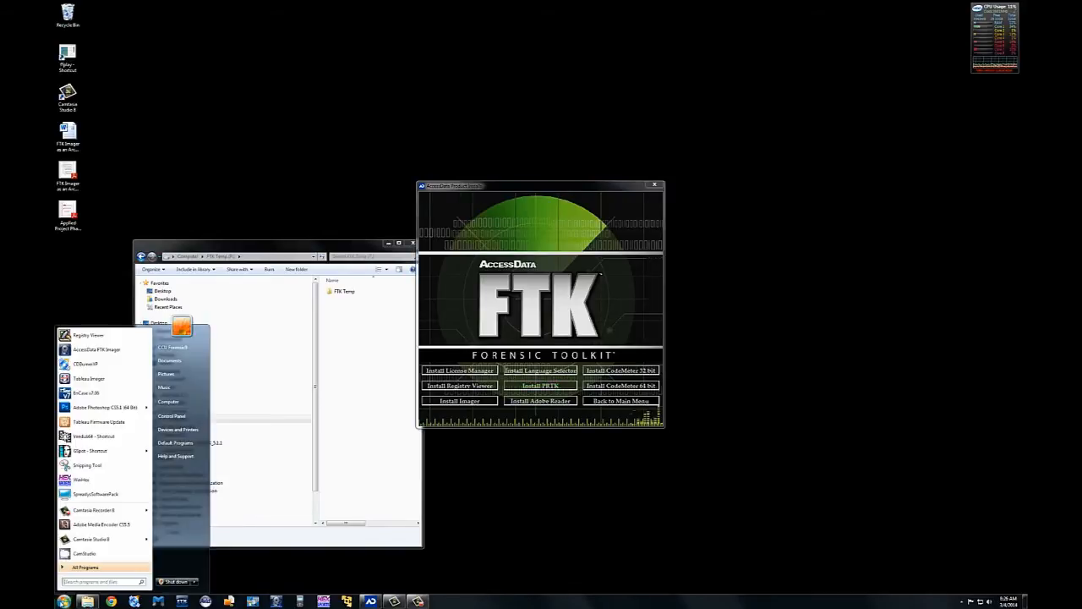
click(86, 571)
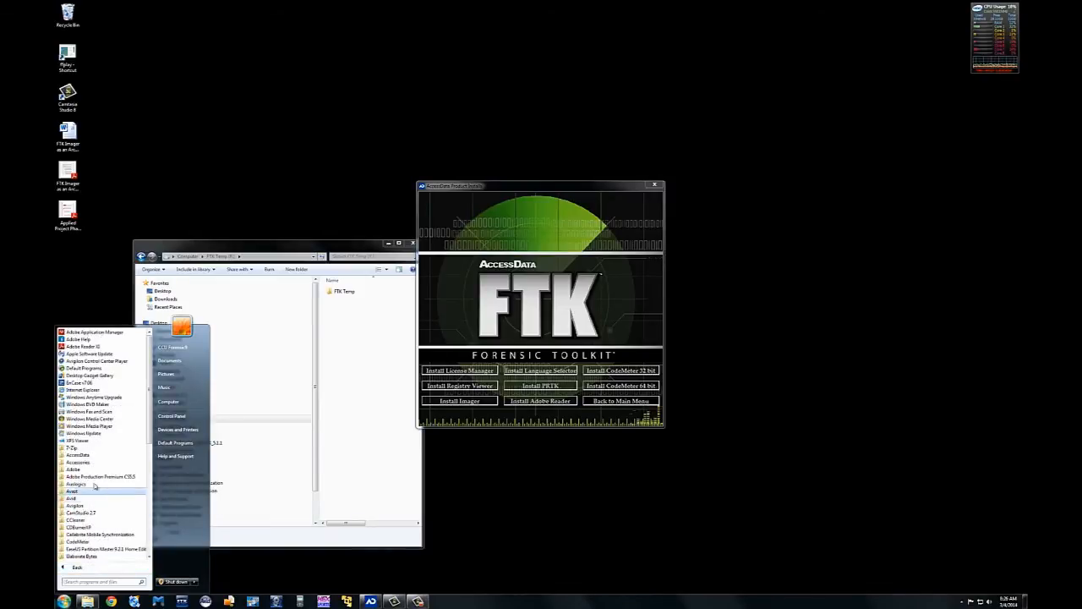
click(91, 455)
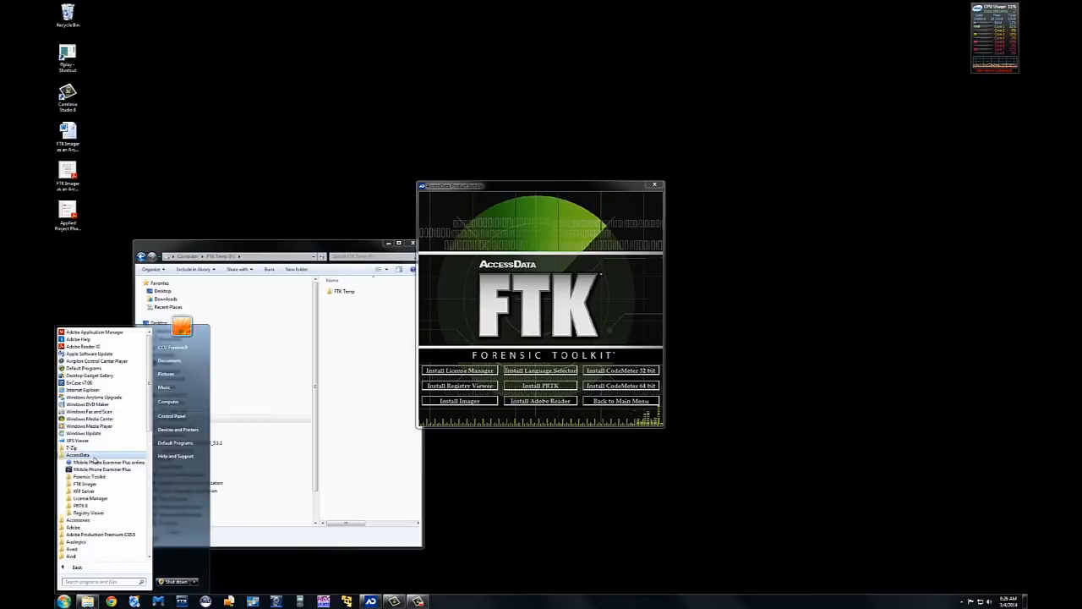
click(91, 513)
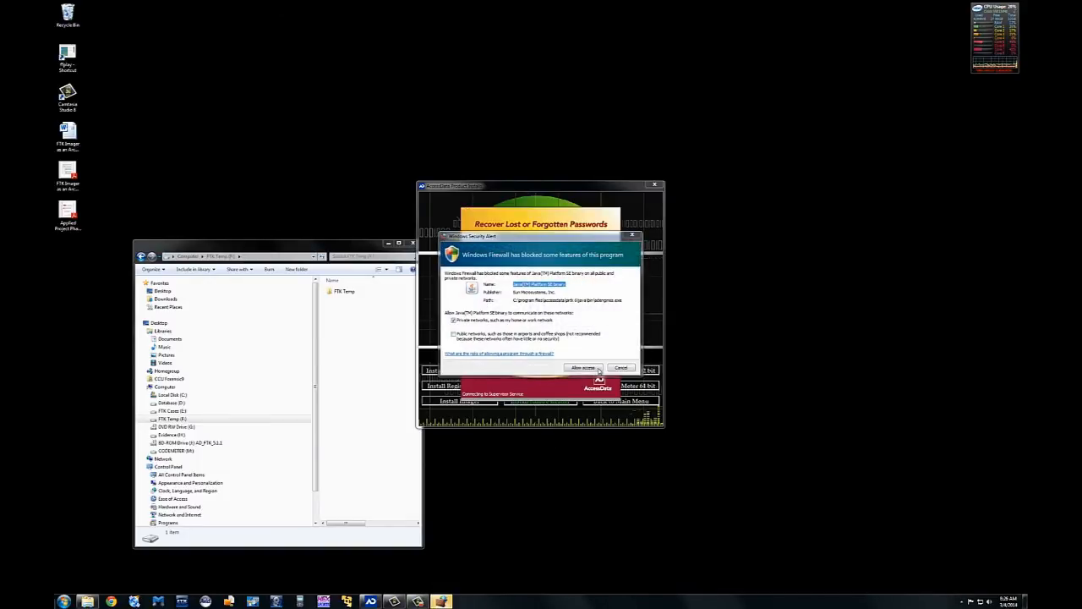
click(597, 369)
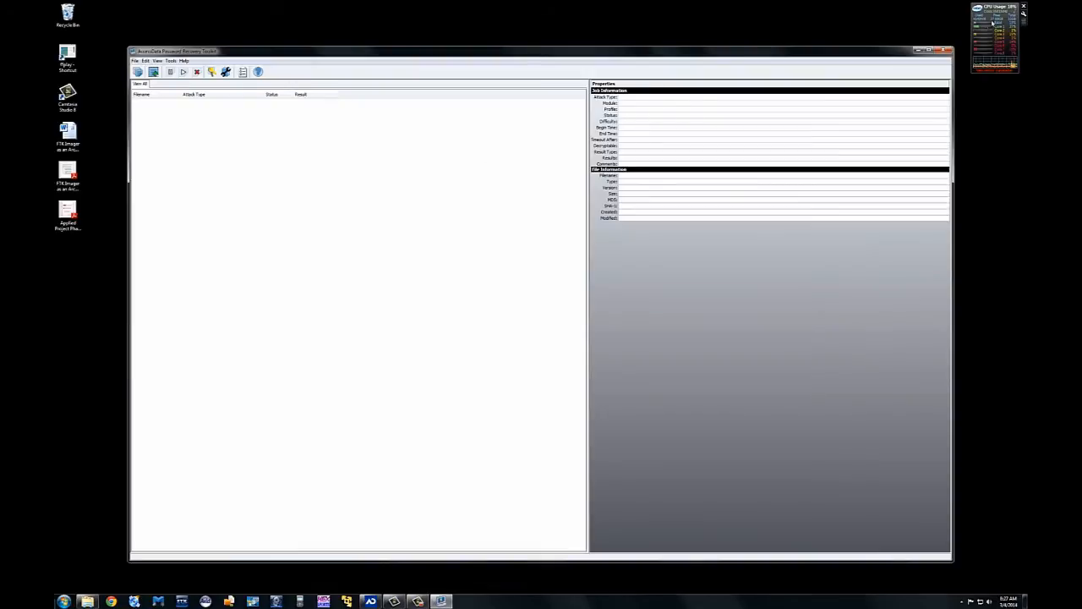
Step: Close PRTK and launch Registry Viewer from the AccessData Start menu group
click(944, 50)
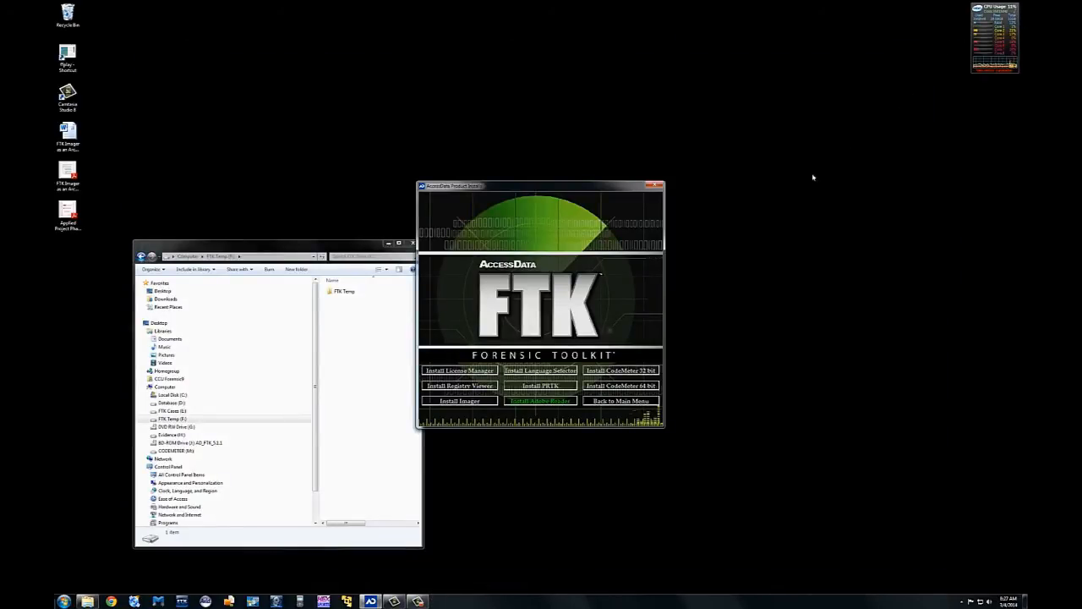
click(63, 601)
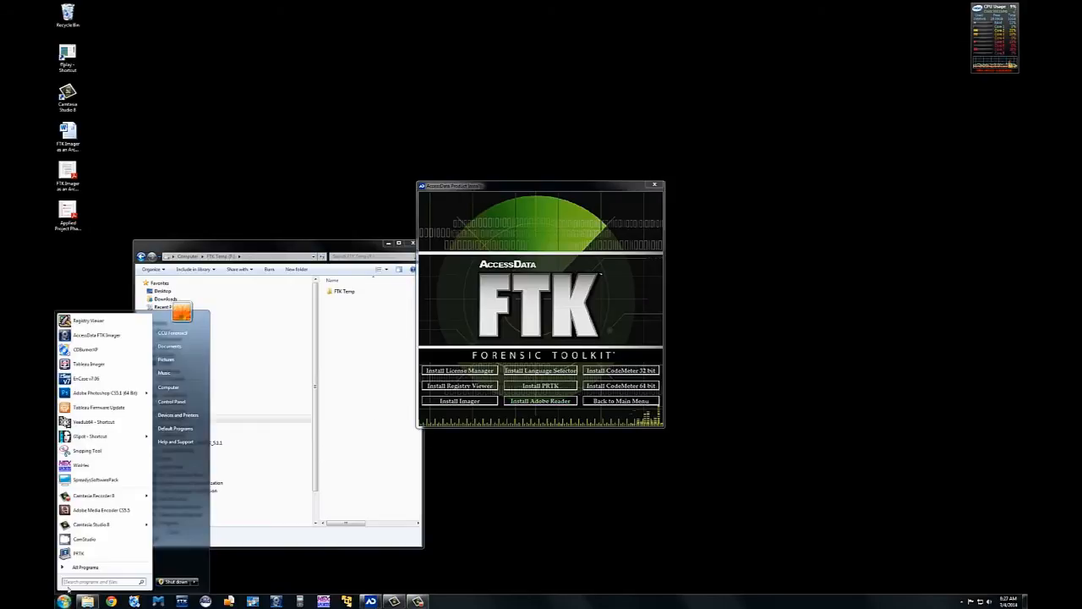
click(75, 572)
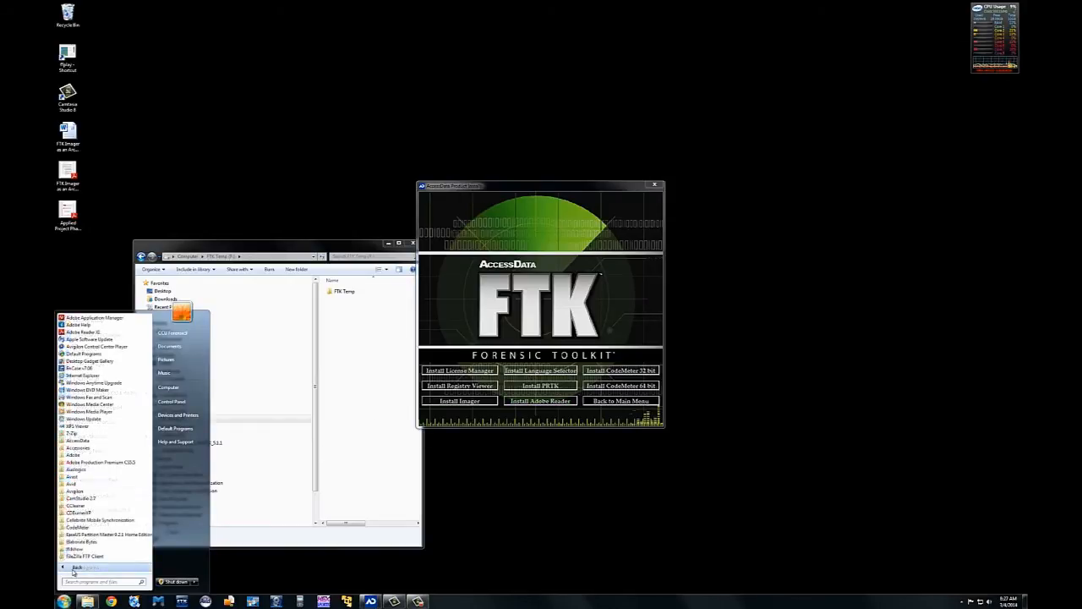
click(77, 441)
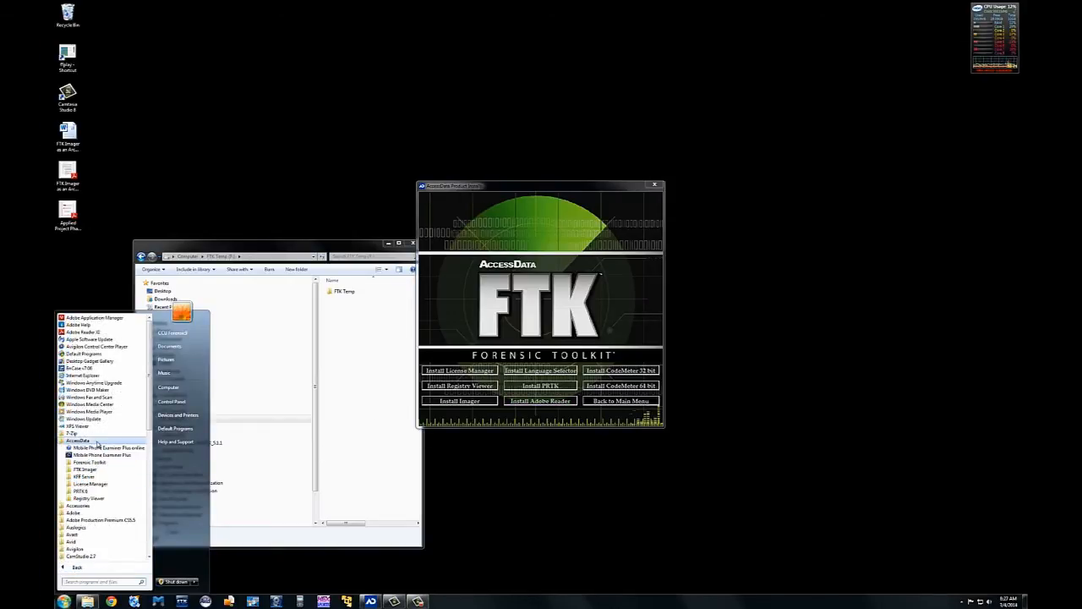
click(89, 498)
click(95, 505)
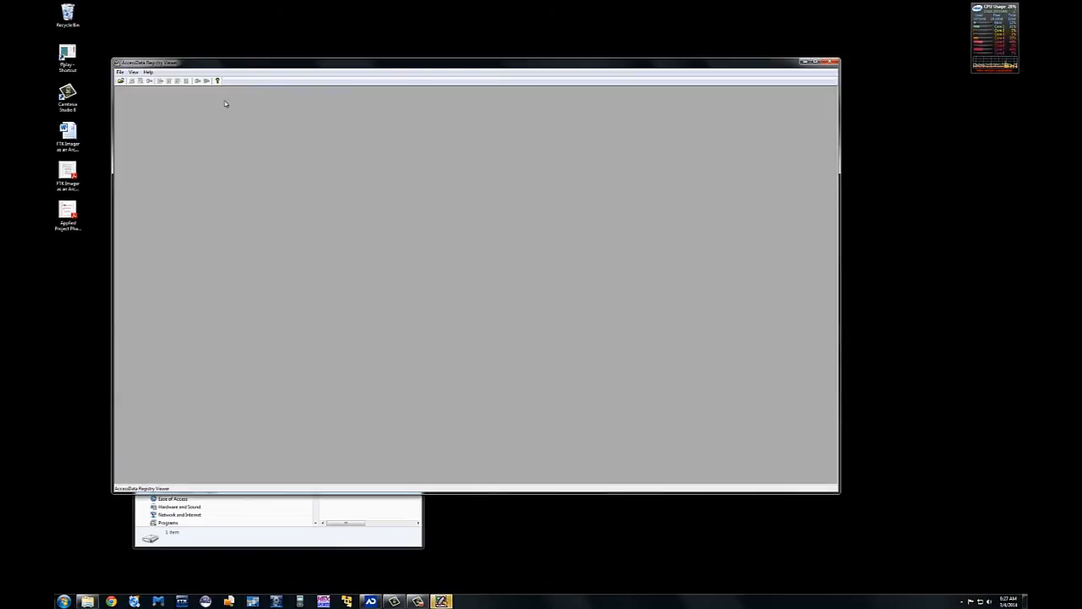
Step: Open and cancel Registry Viewer's file browser, then exit Registry Viewer after confirming
click(121, 81)
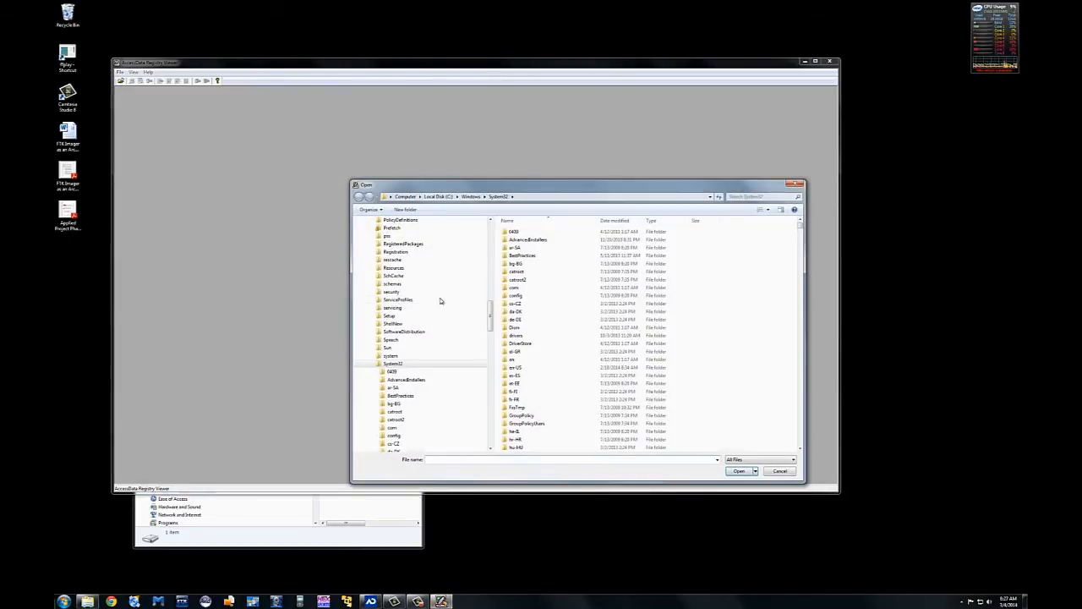
click(796, 184)
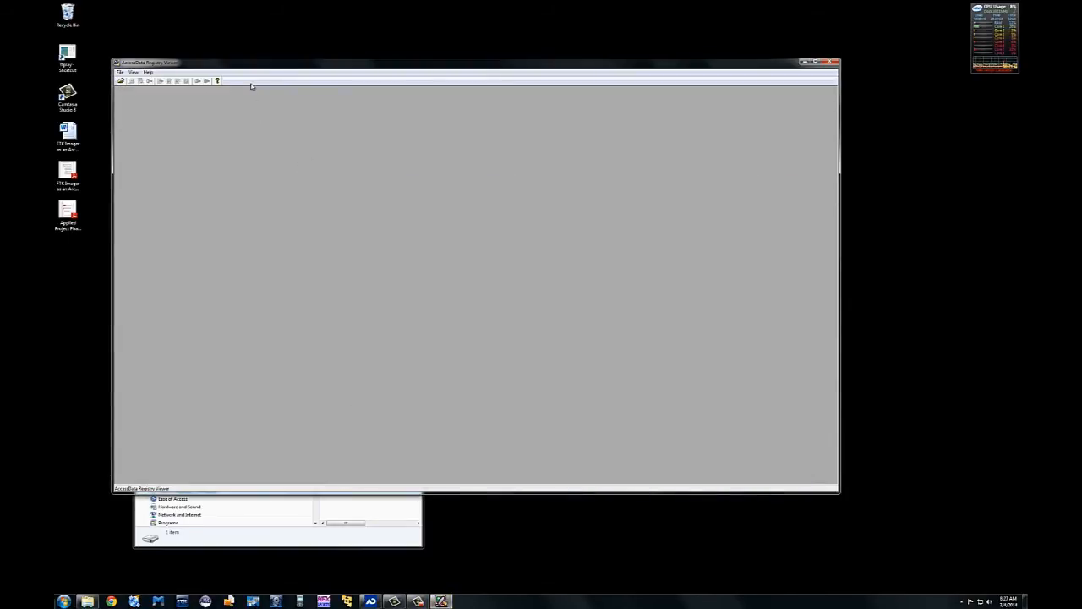
click(833, 65)
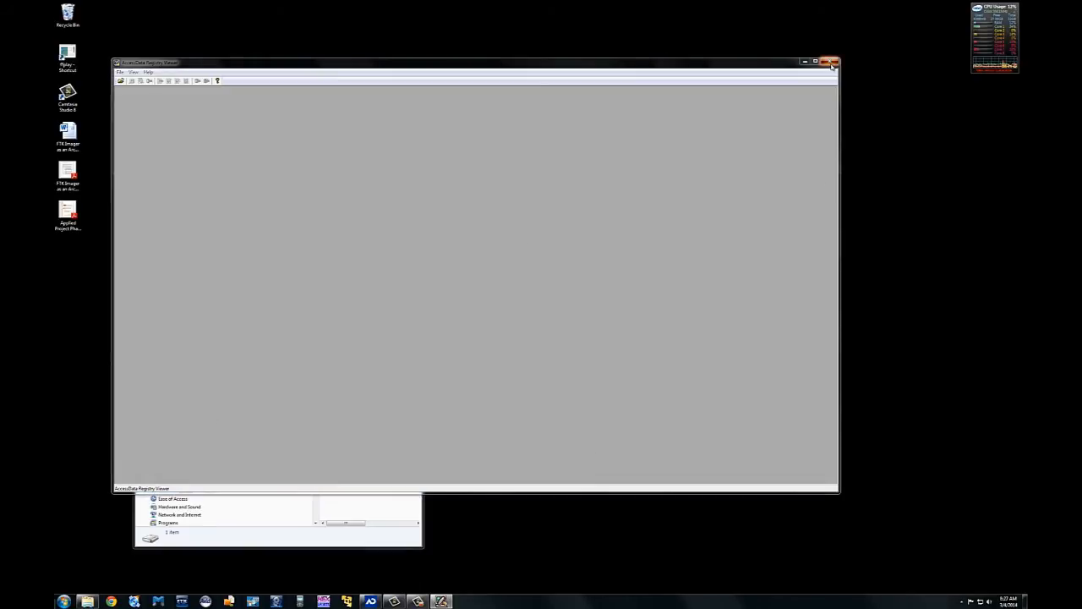
click(464, 297)
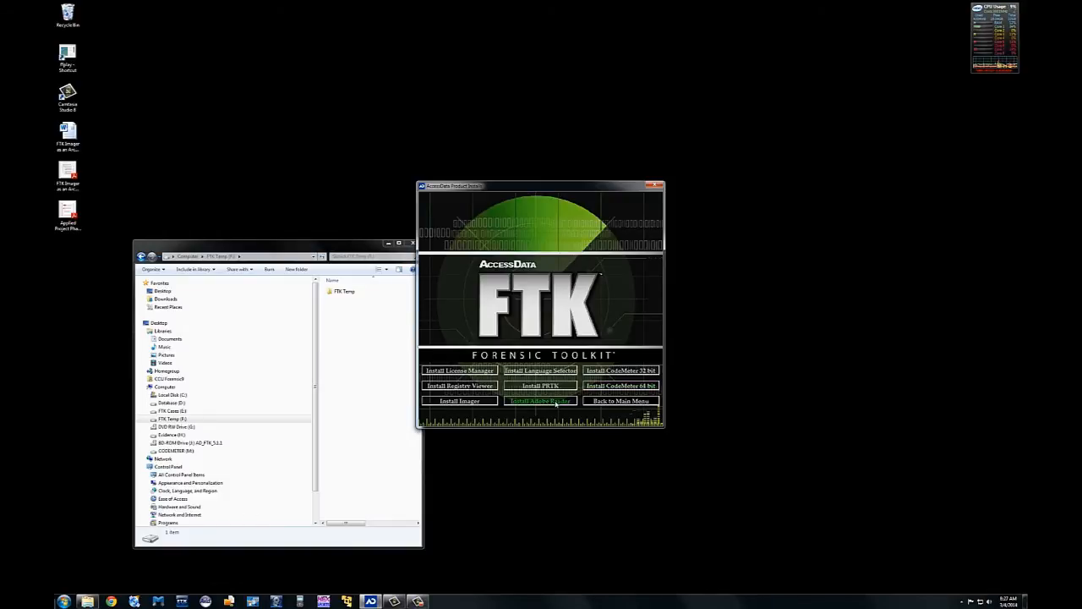
Step: Go back to the installer's main menu, exit the FTK Installer, and nudge Explorer left
click(614, 403)
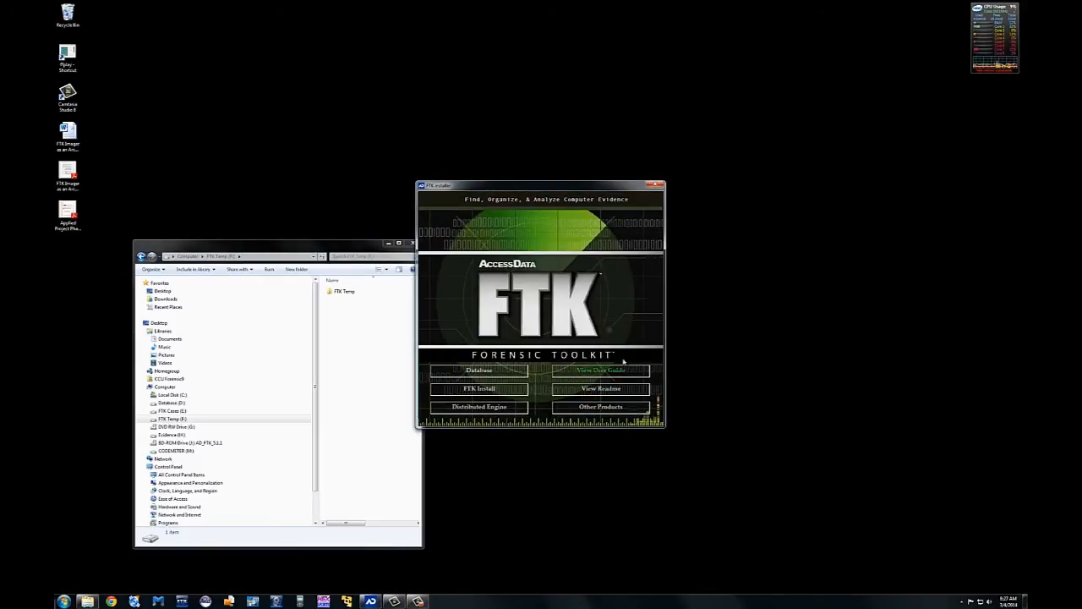
click(657, 185)
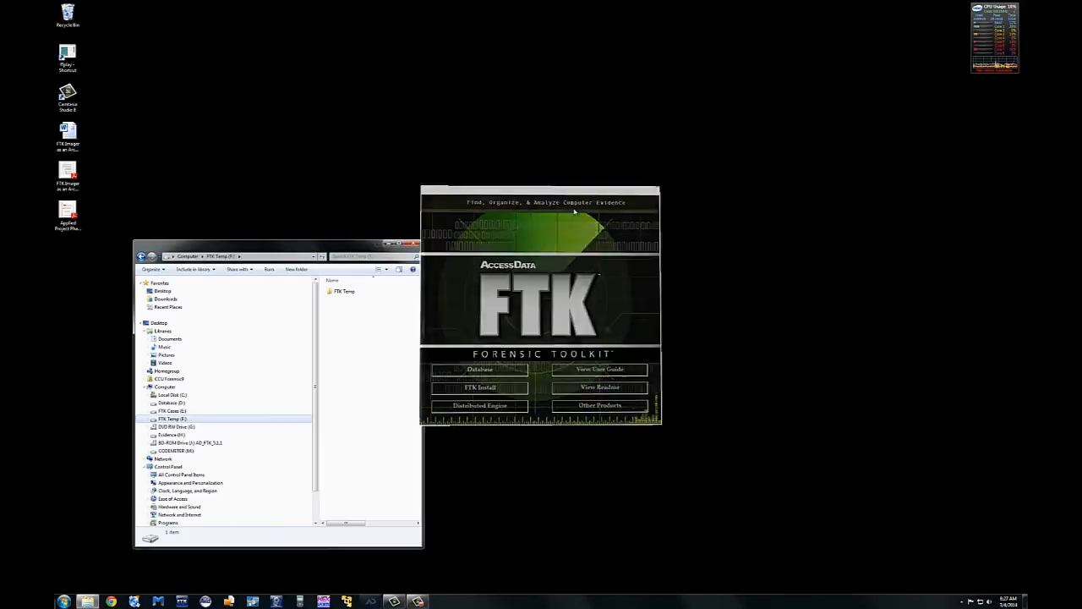
drag(369, 250, 313, 243)
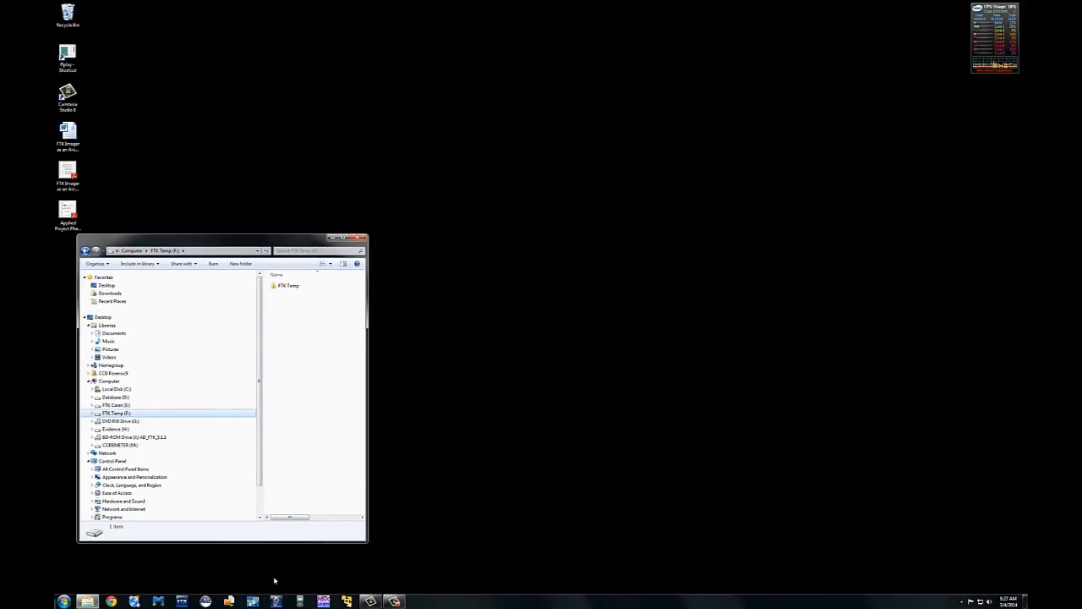
Step: Launch Forensic Toolkit from the taskbar and log in with the user's credentials to see its two cases
click(191, 600)
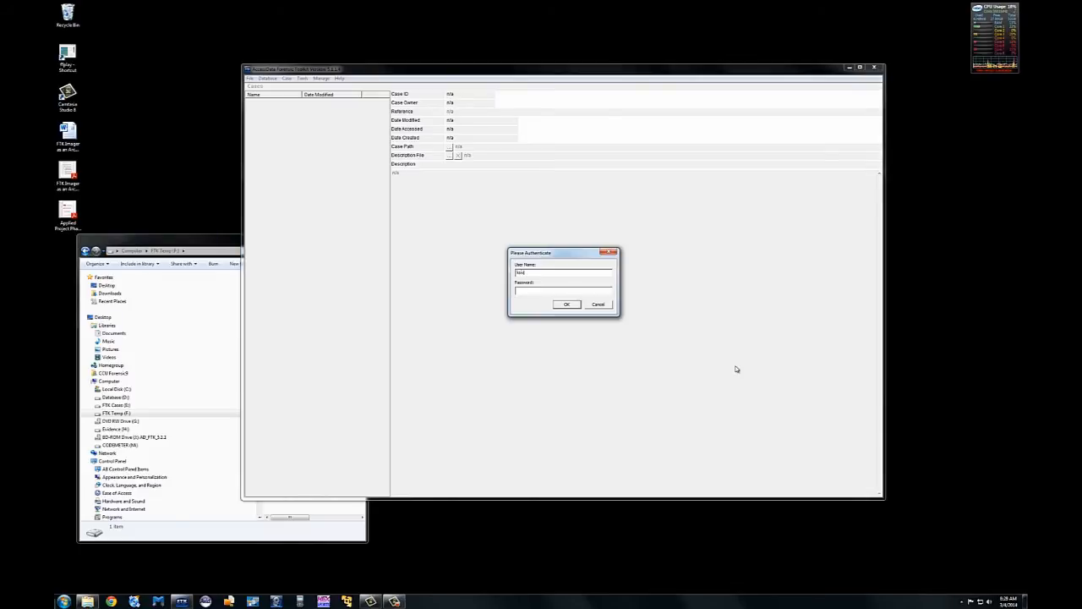
key(Return)
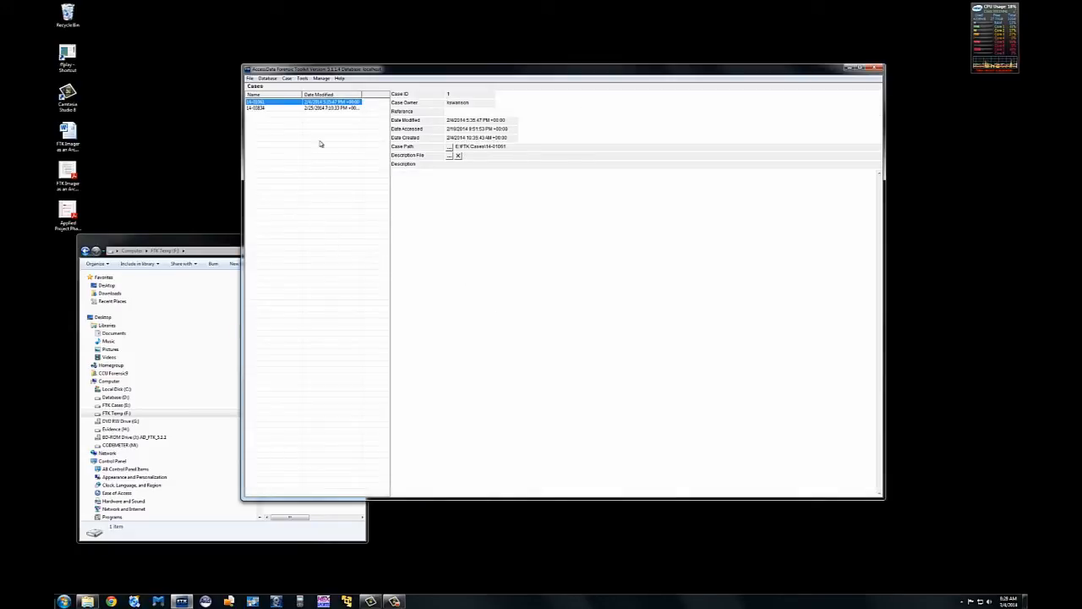
Step: View FTK's Processing Engine Configuration from the Tools menu, then close it
click(302, 78)
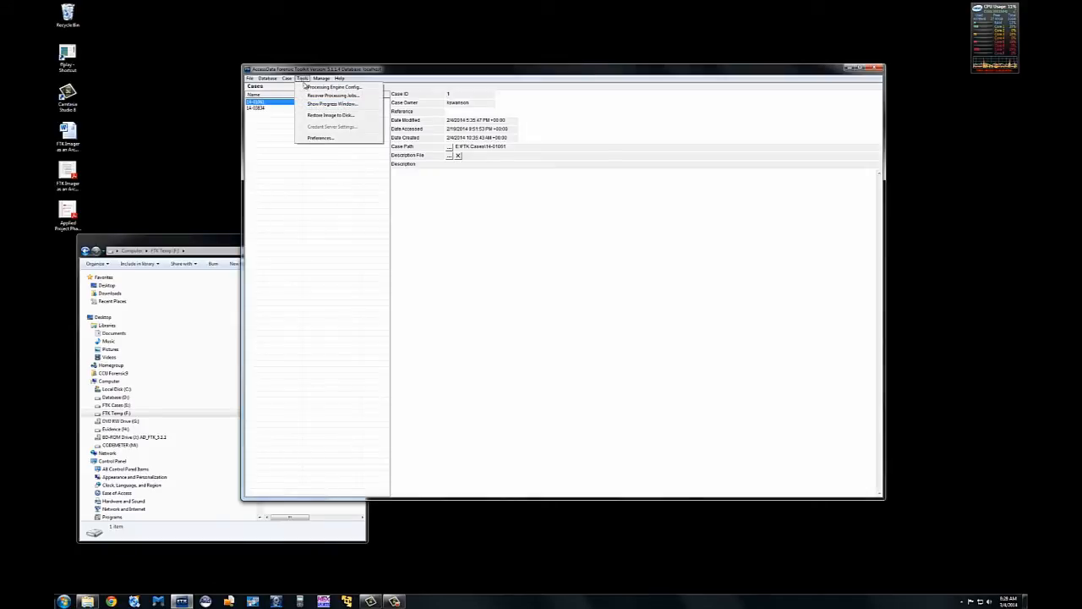
click(307, 87)
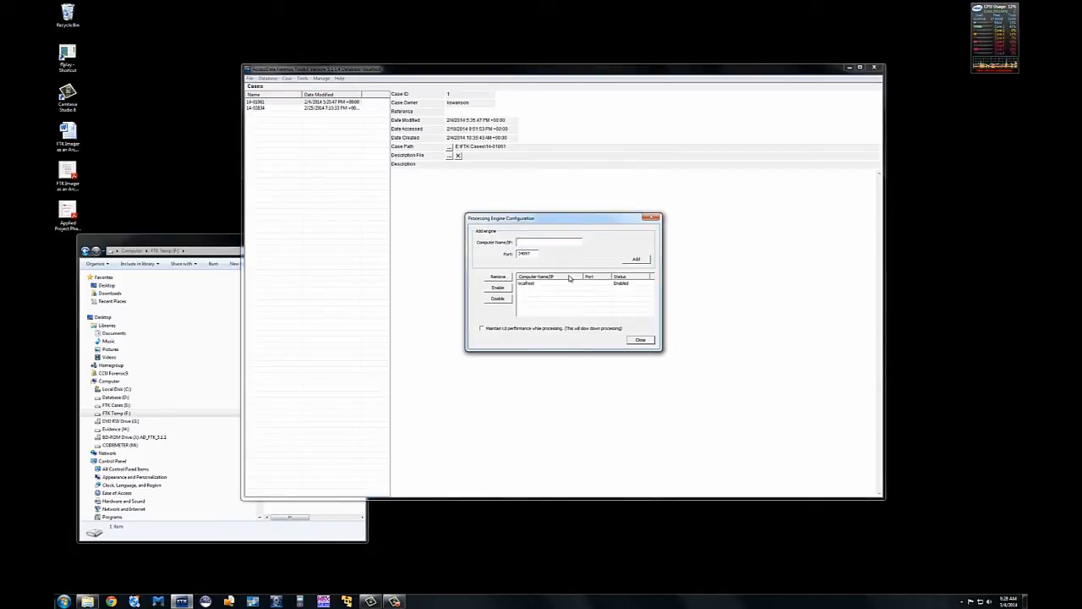
click(640, 340)
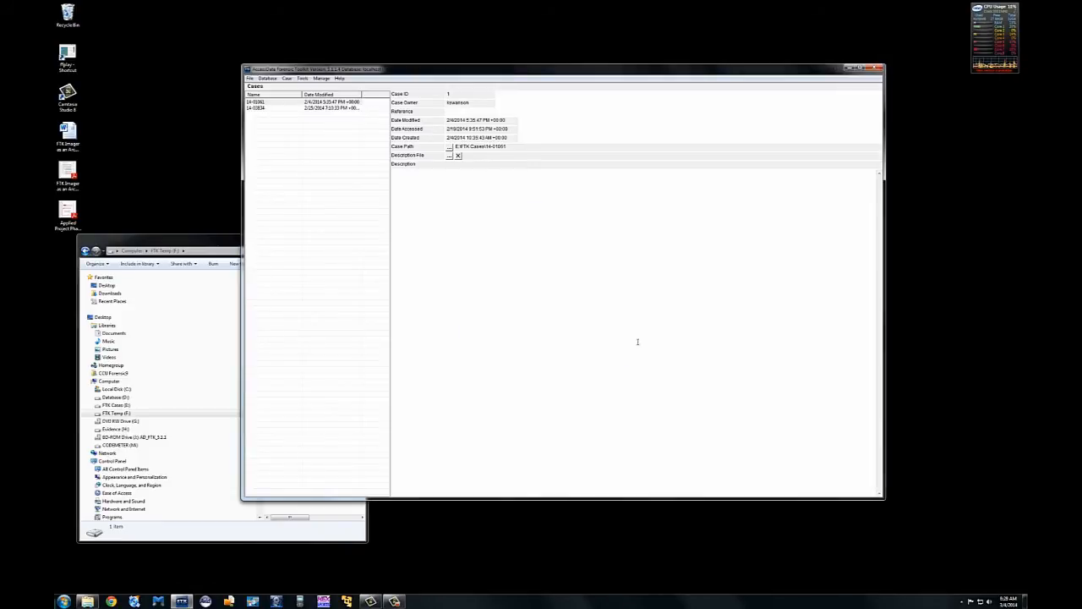
Step: Change the FTK Preferences theme from Office Blue to Windows 7 and save
click(302, 79)
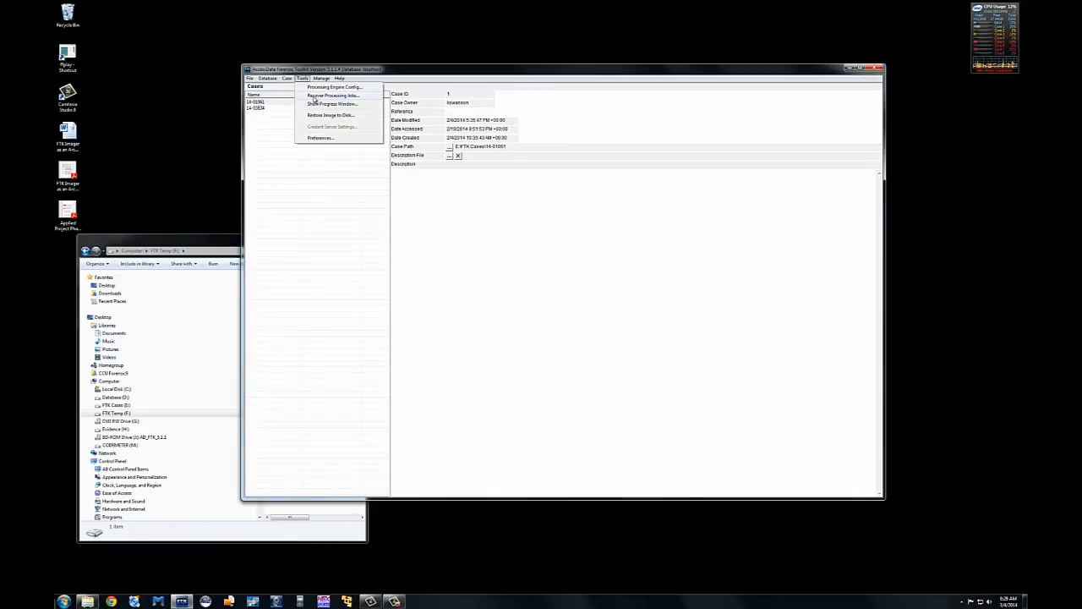
click(322, 139)
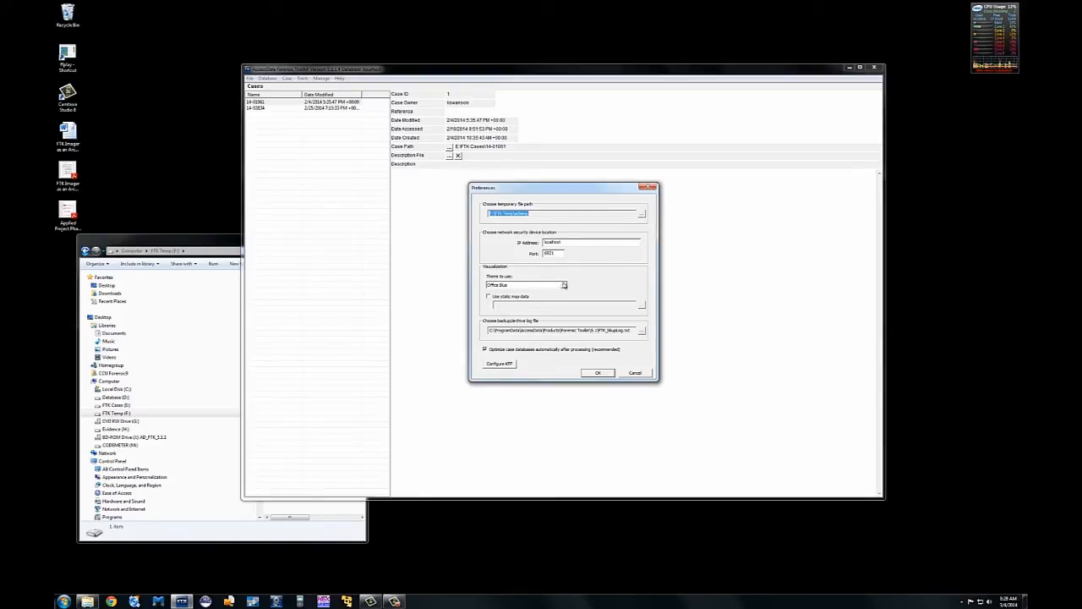
click(563, 285)
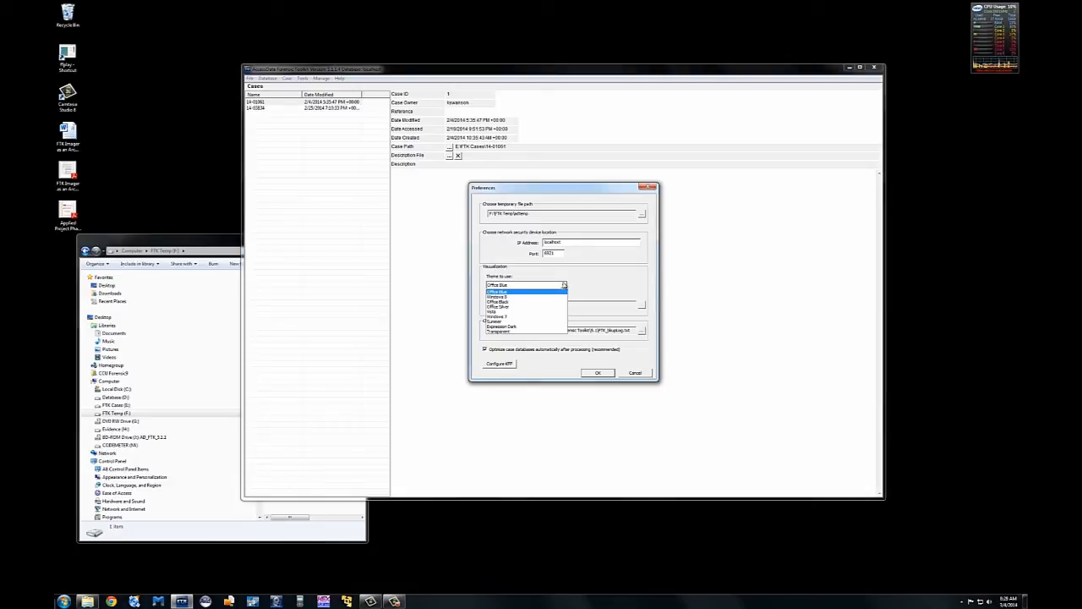
click(533, 315)
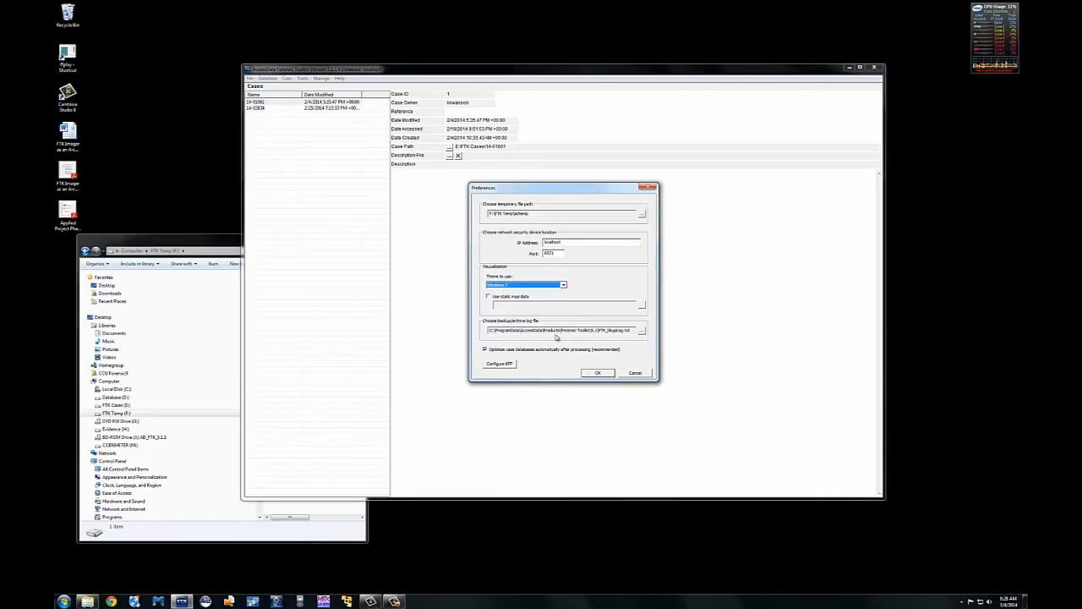
click(597, 373)
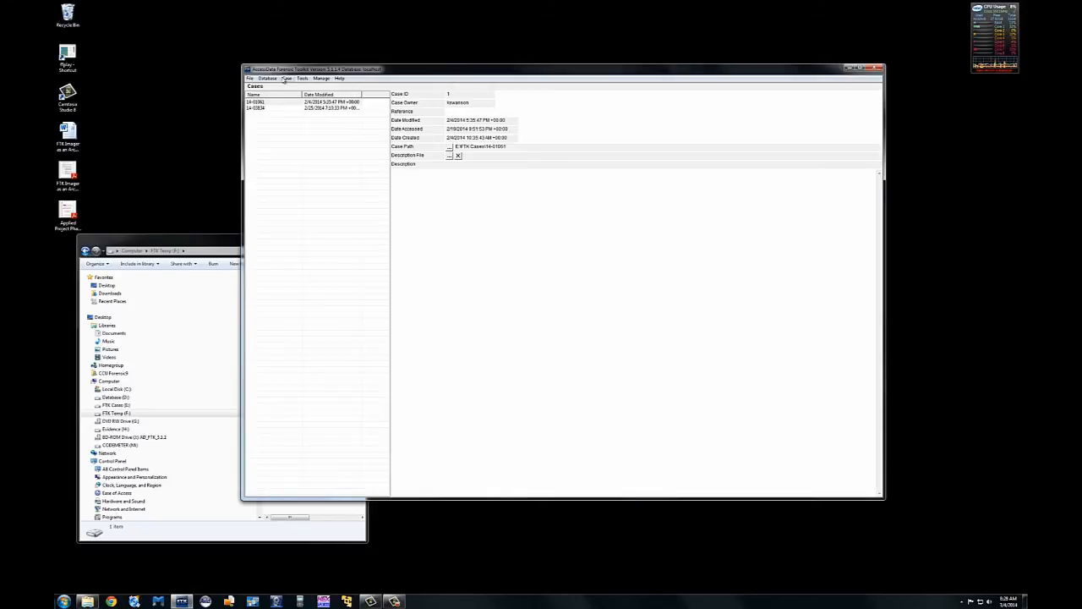
click(302, 78)
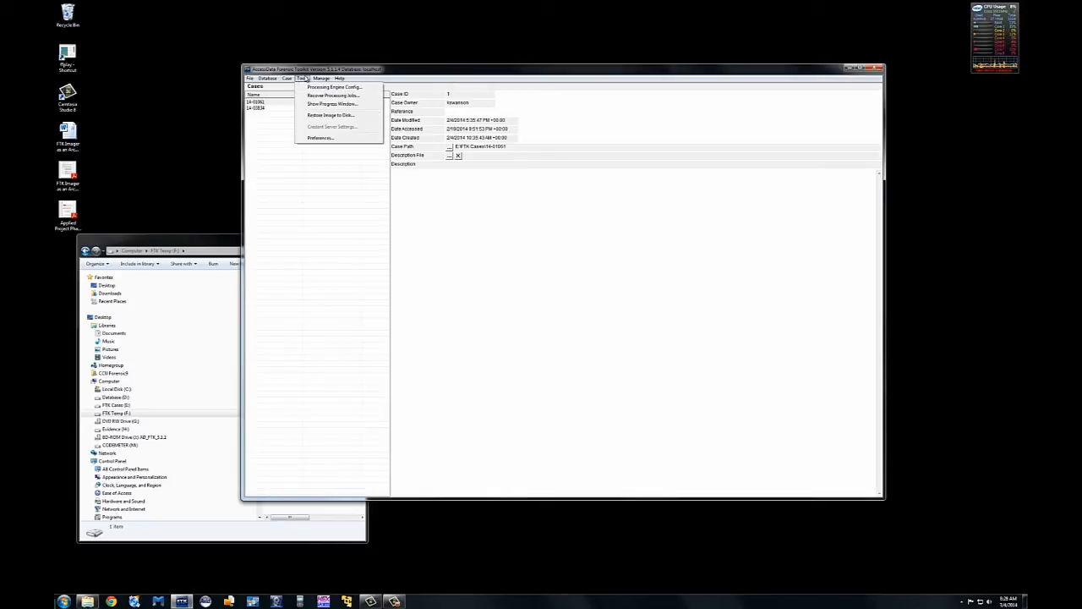
click(319, 137)
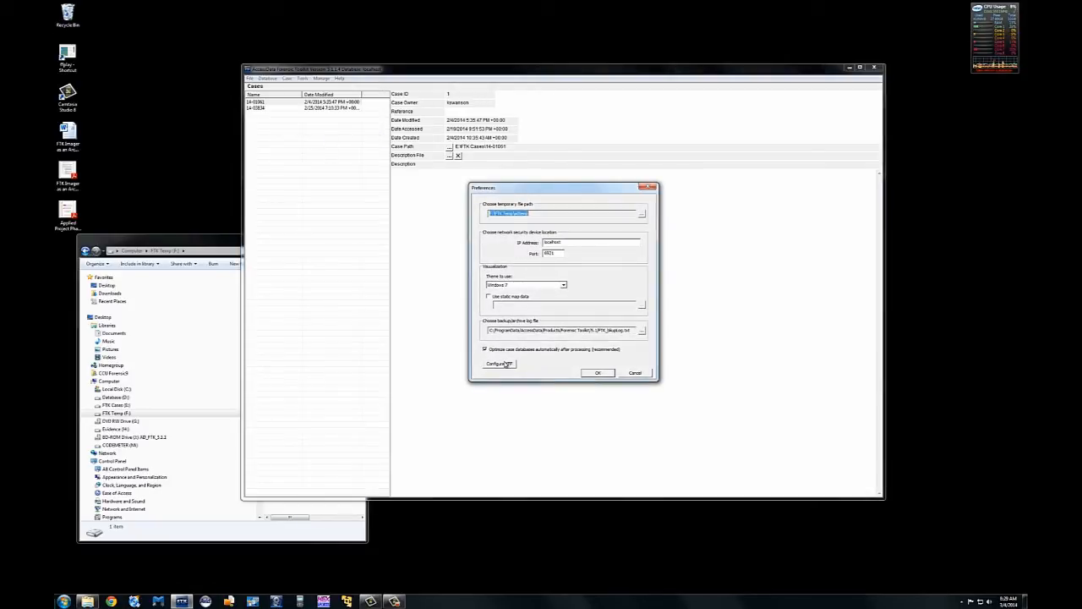
click(635, 372)
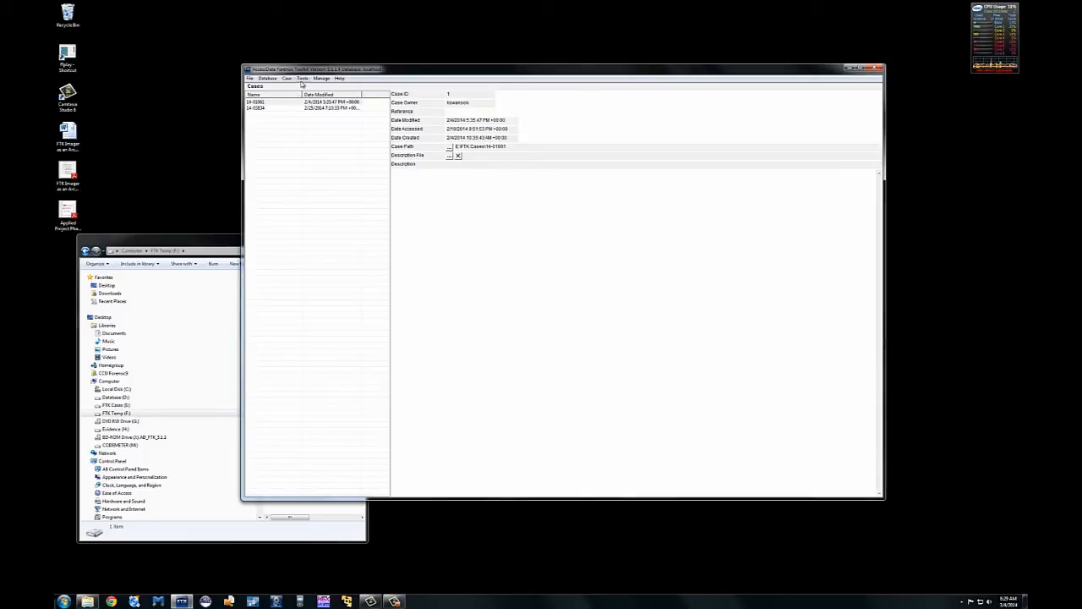
click(302, 79)
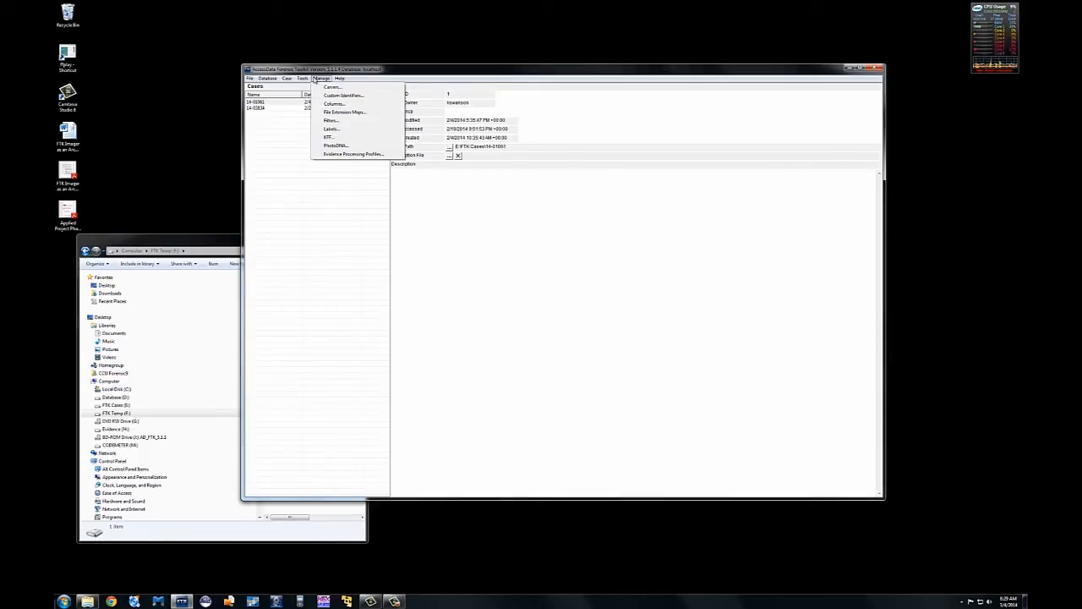
click(329, 88)
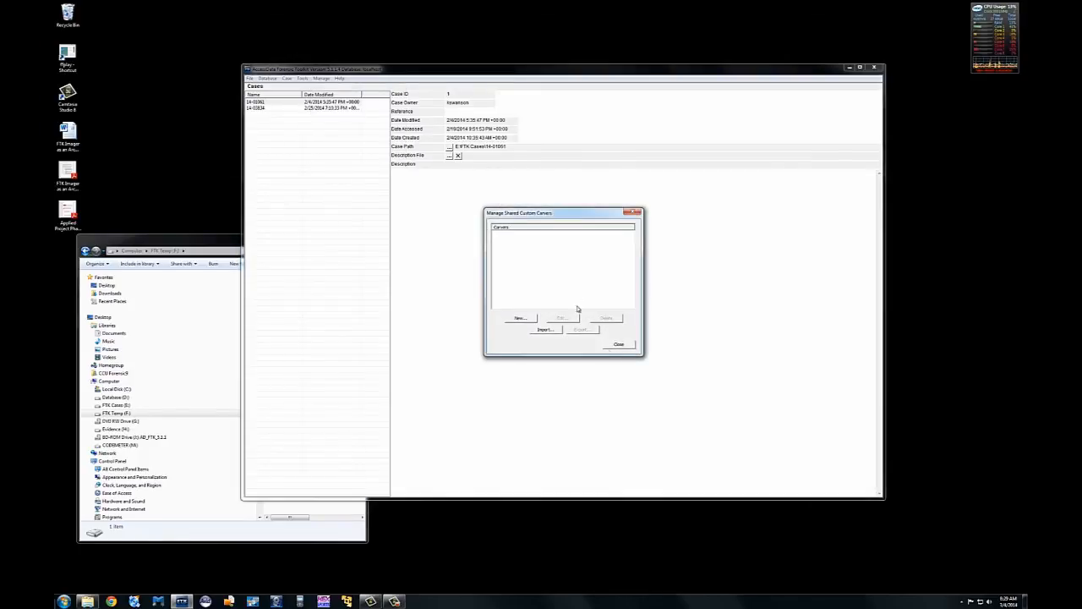
click(620, 342)
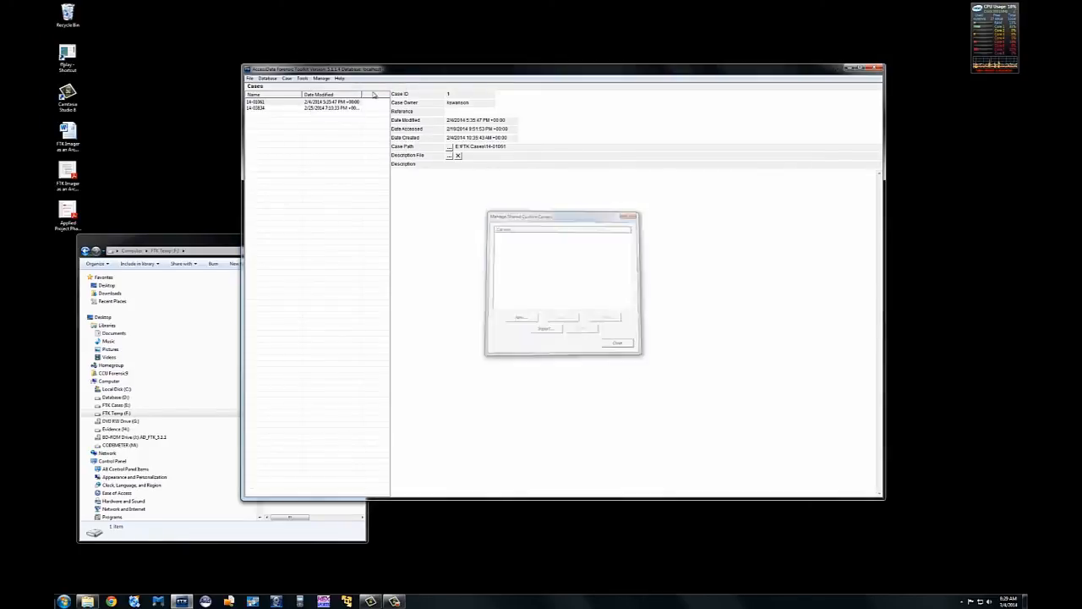
click(321, 78)
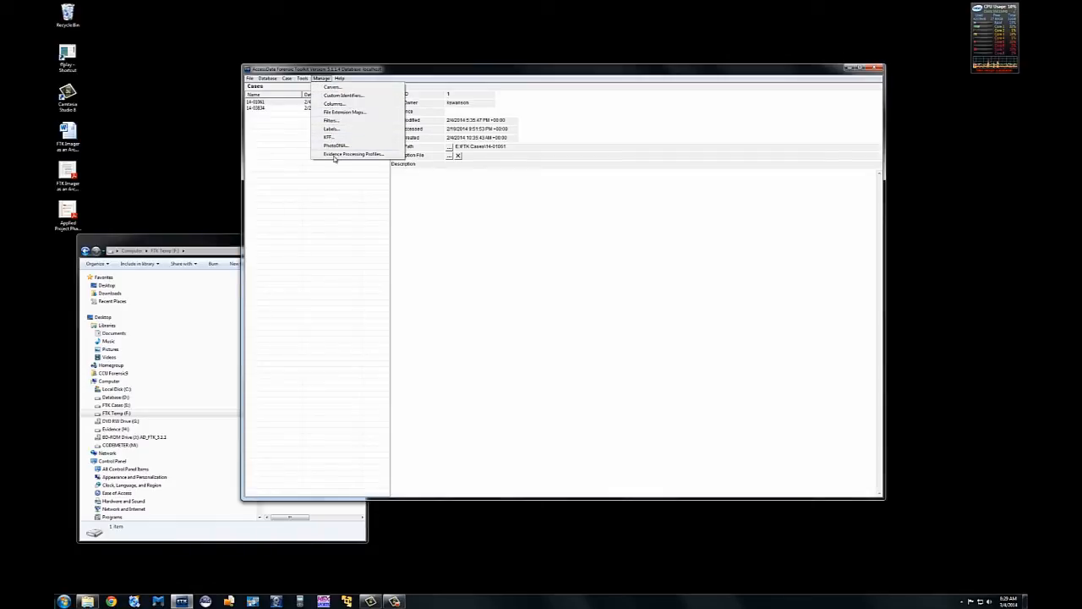
mouse_move(341, 78)
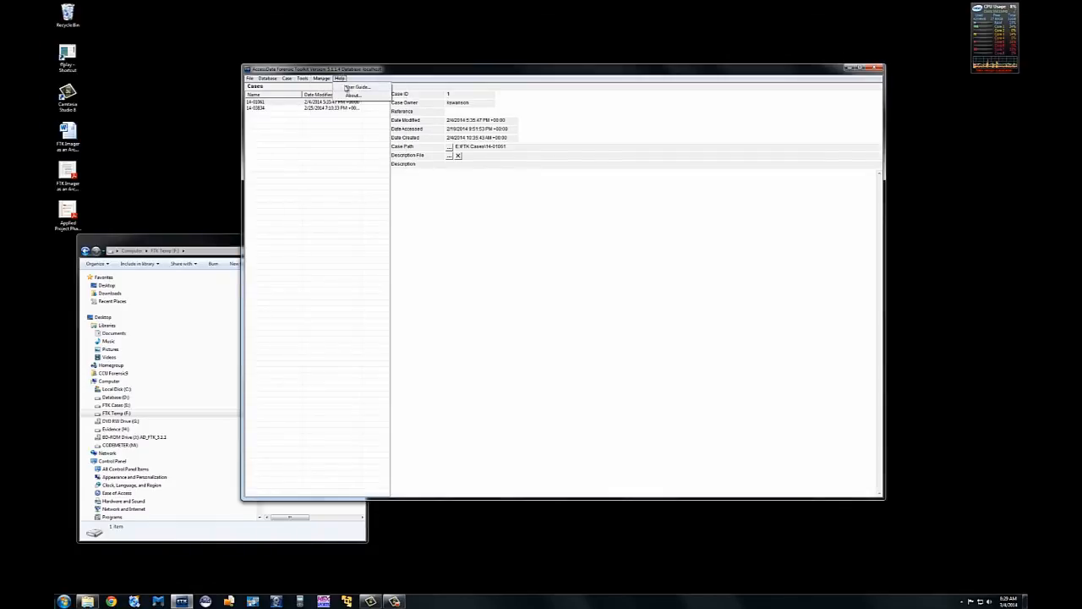
mouse_move(289, 79)
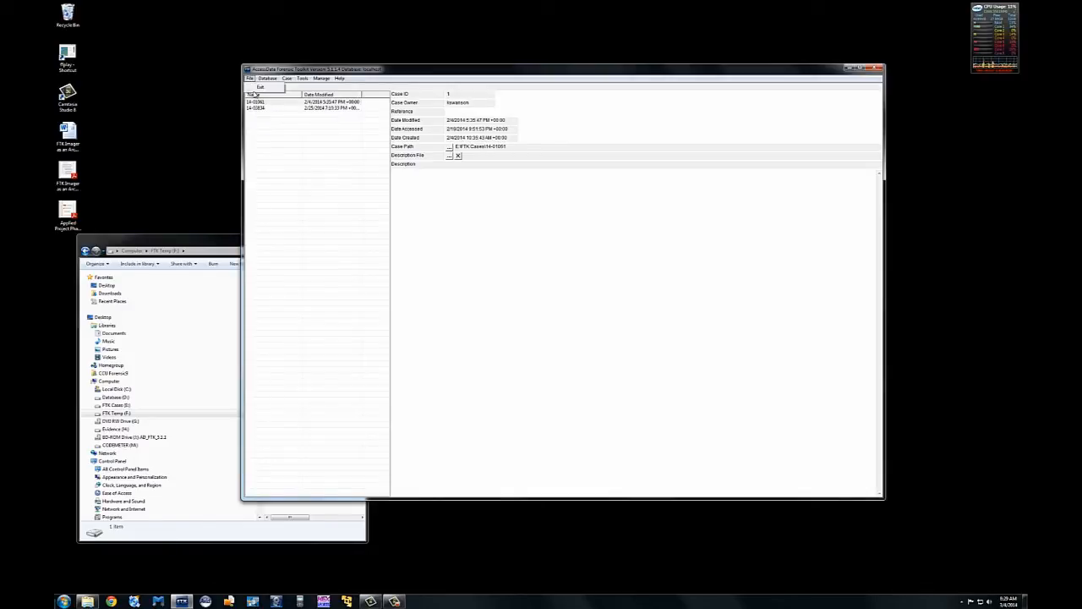
Step: Exit FTK and browse the Database (D:), FTK Temp (F:), FTK Cases (E:) and Evidence (H:) drives
click(255, 88)
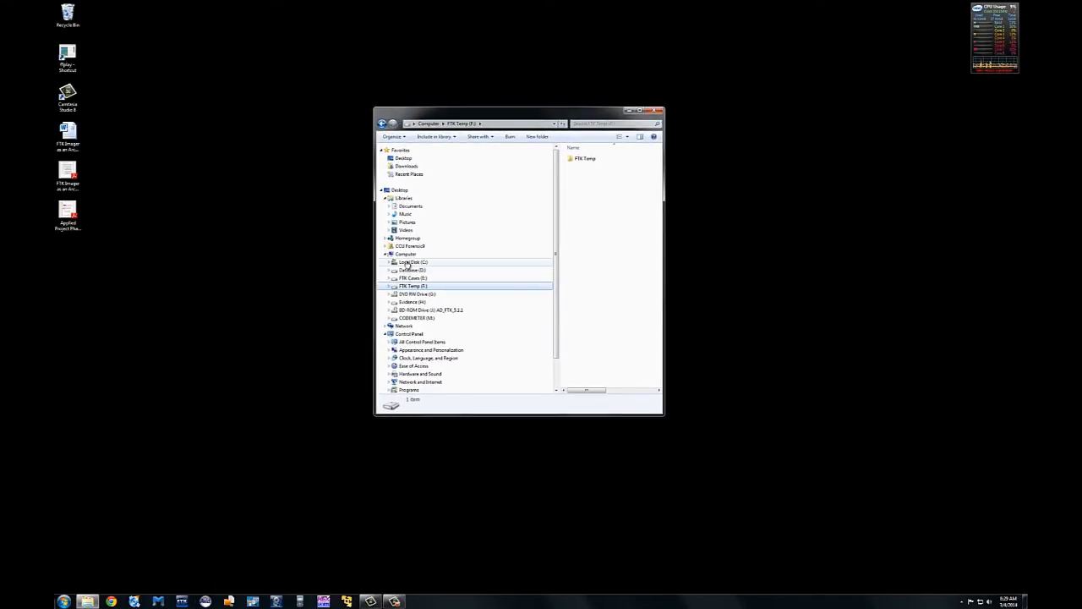
click(412, 270)
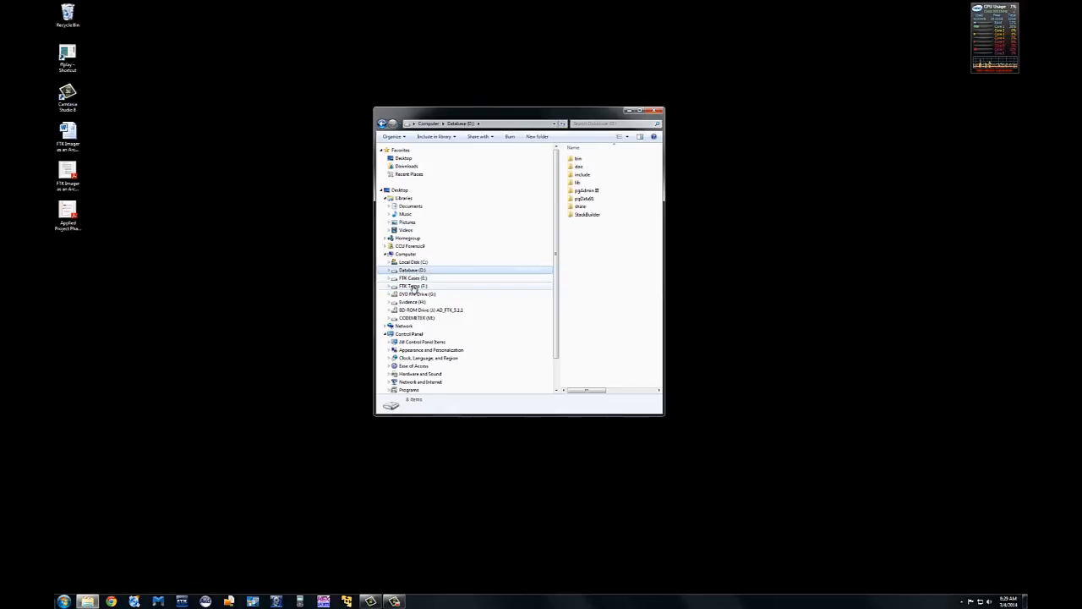
click(413, 287)
click(416, 280)
click(416, 302)
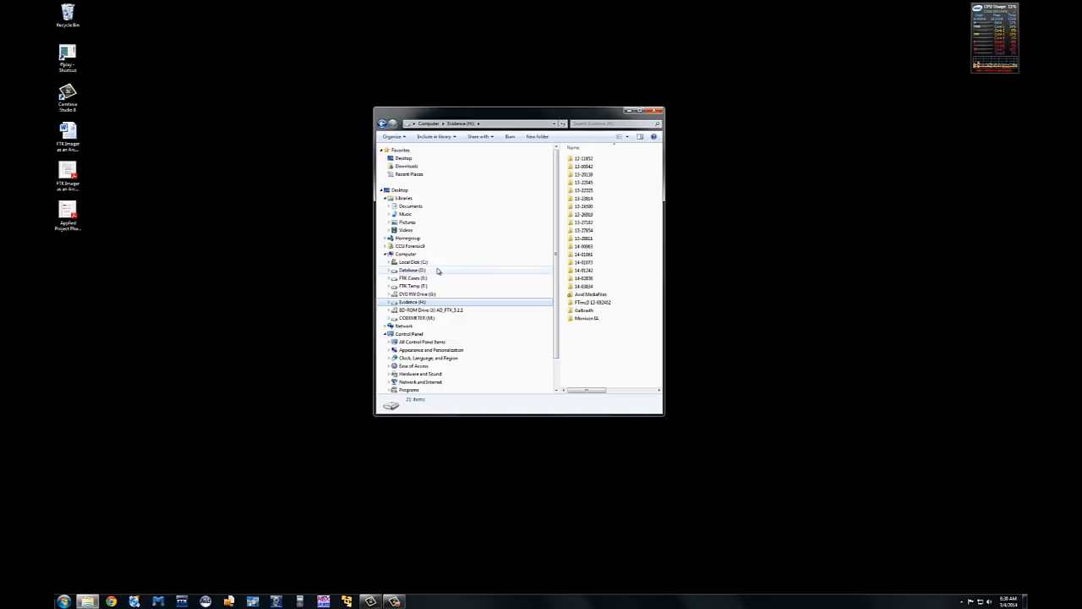
Step: Go from Database (D:) back to FTK Temp (F:) and widen Explorer to show Date modified, Type and Size
click(438, 271)
click(438, 286)
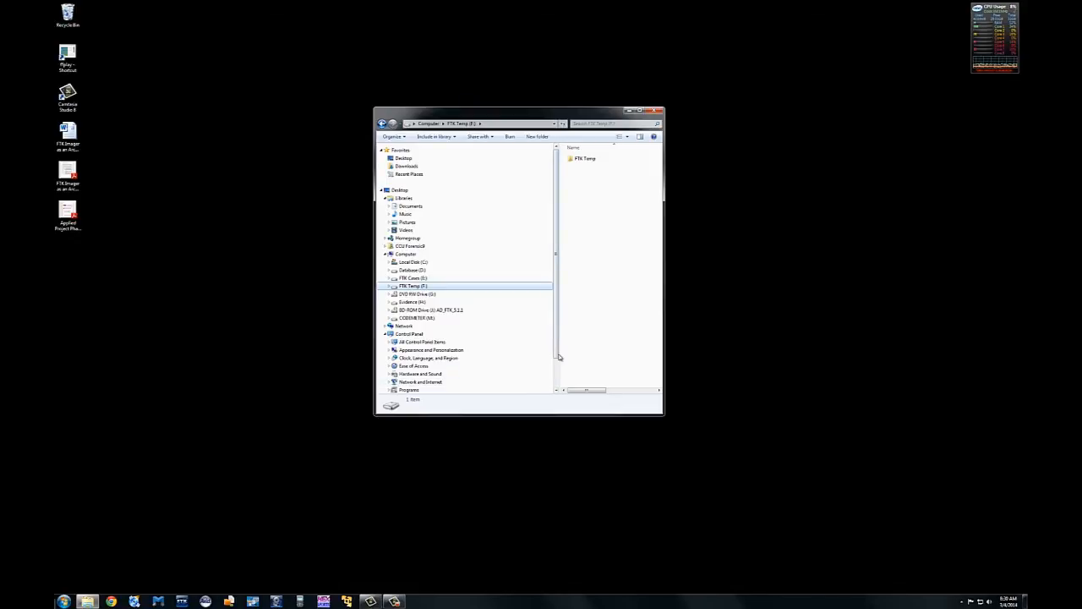
mouse_move(558, 357)
mouse_down()
mouse_move(558, 385)
mouse_move(558, 350)
mouse_up()
drag(664, 415, 777, 385)
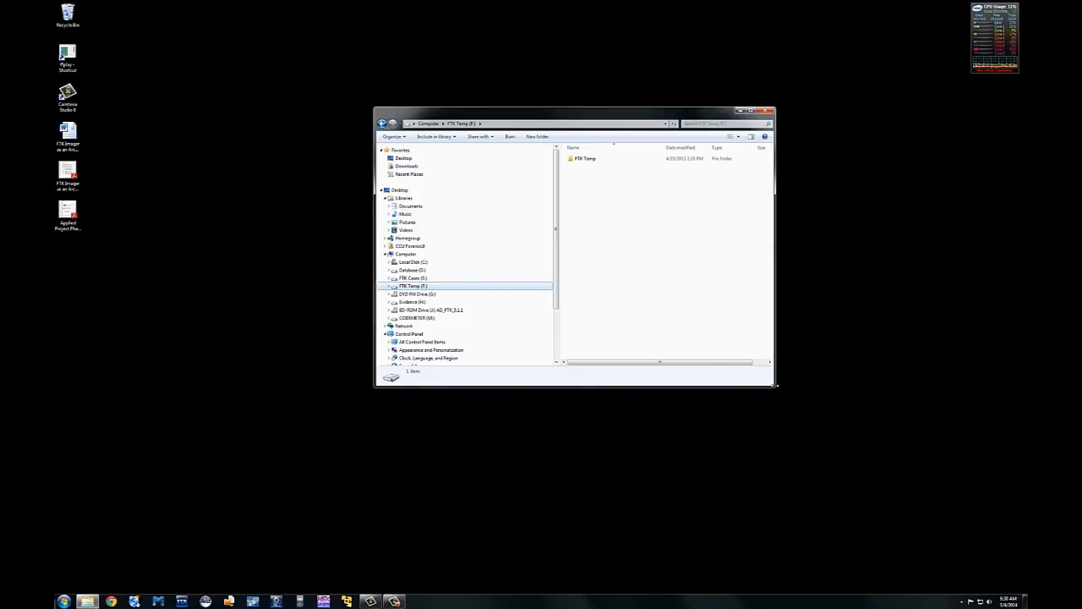